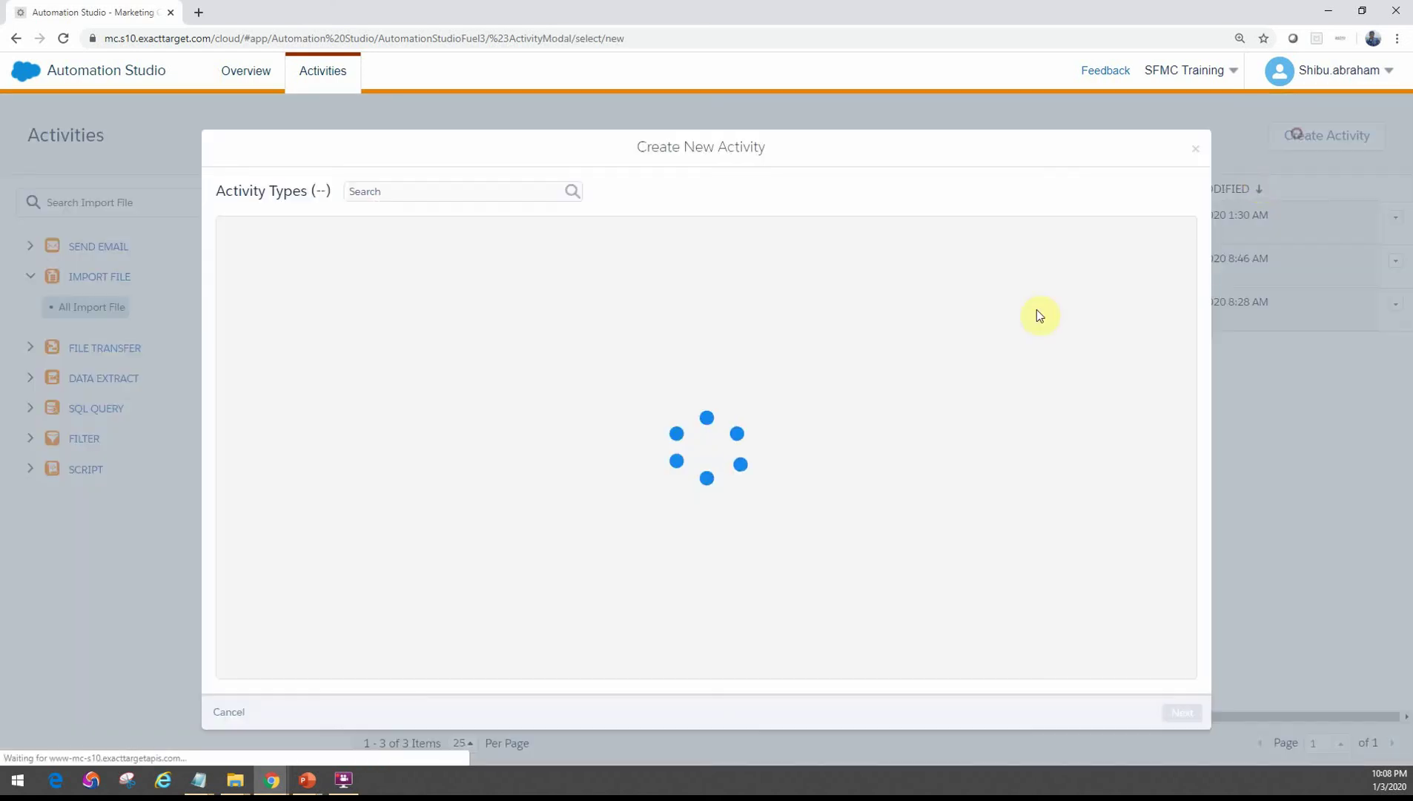
Create an Import File activity named "Import OrderDetails from FTP" and proceed to its import file settings
click(692, 288)
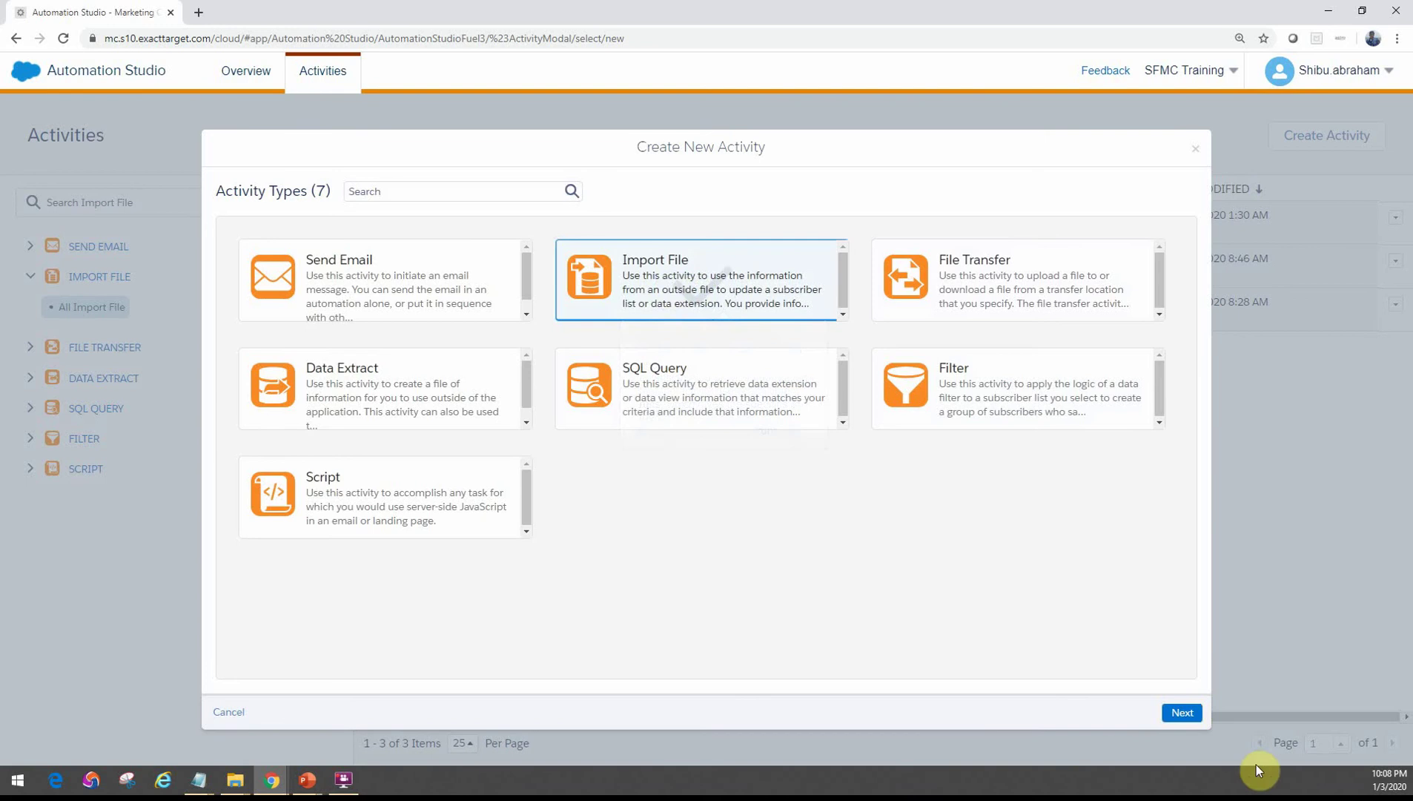
click(1182, 713)
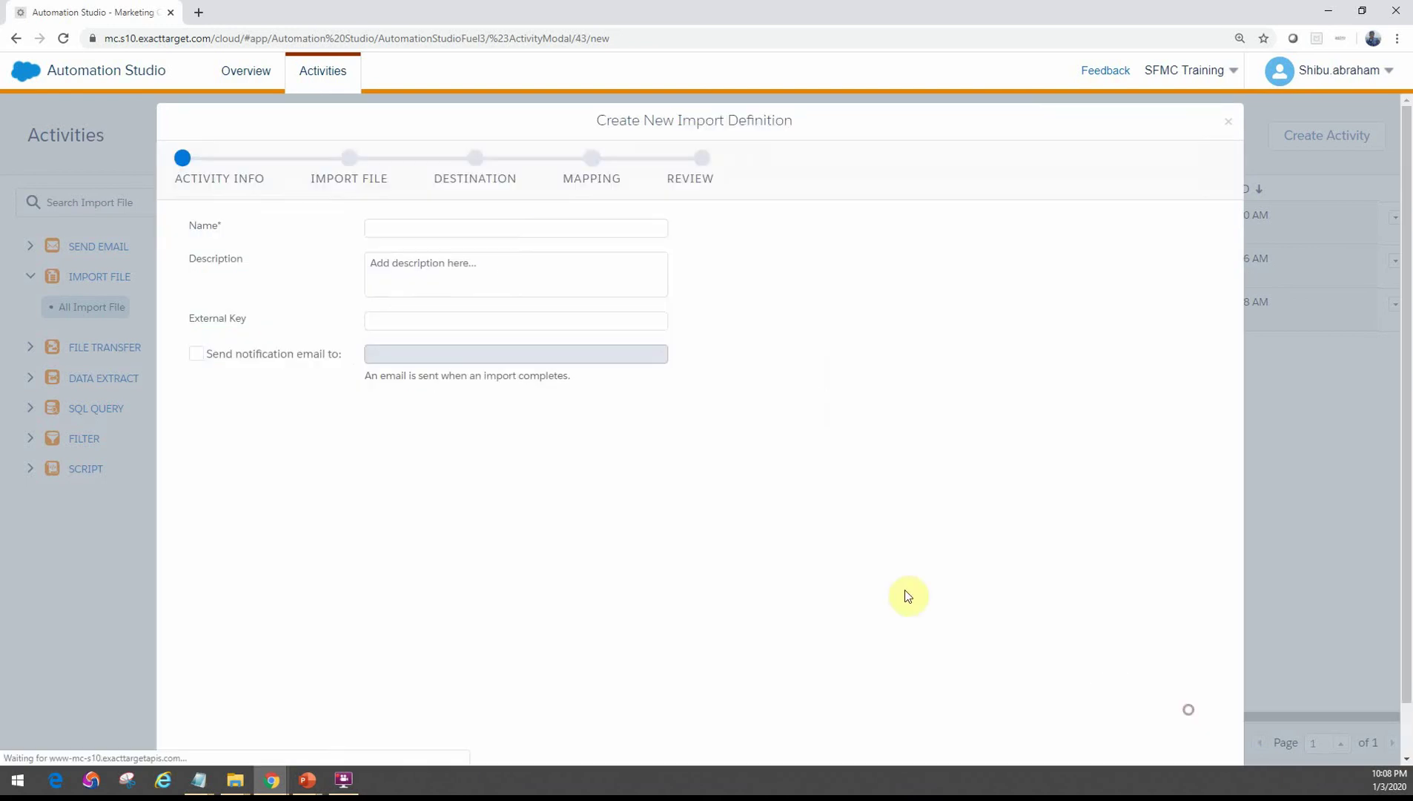
click(490, 226)
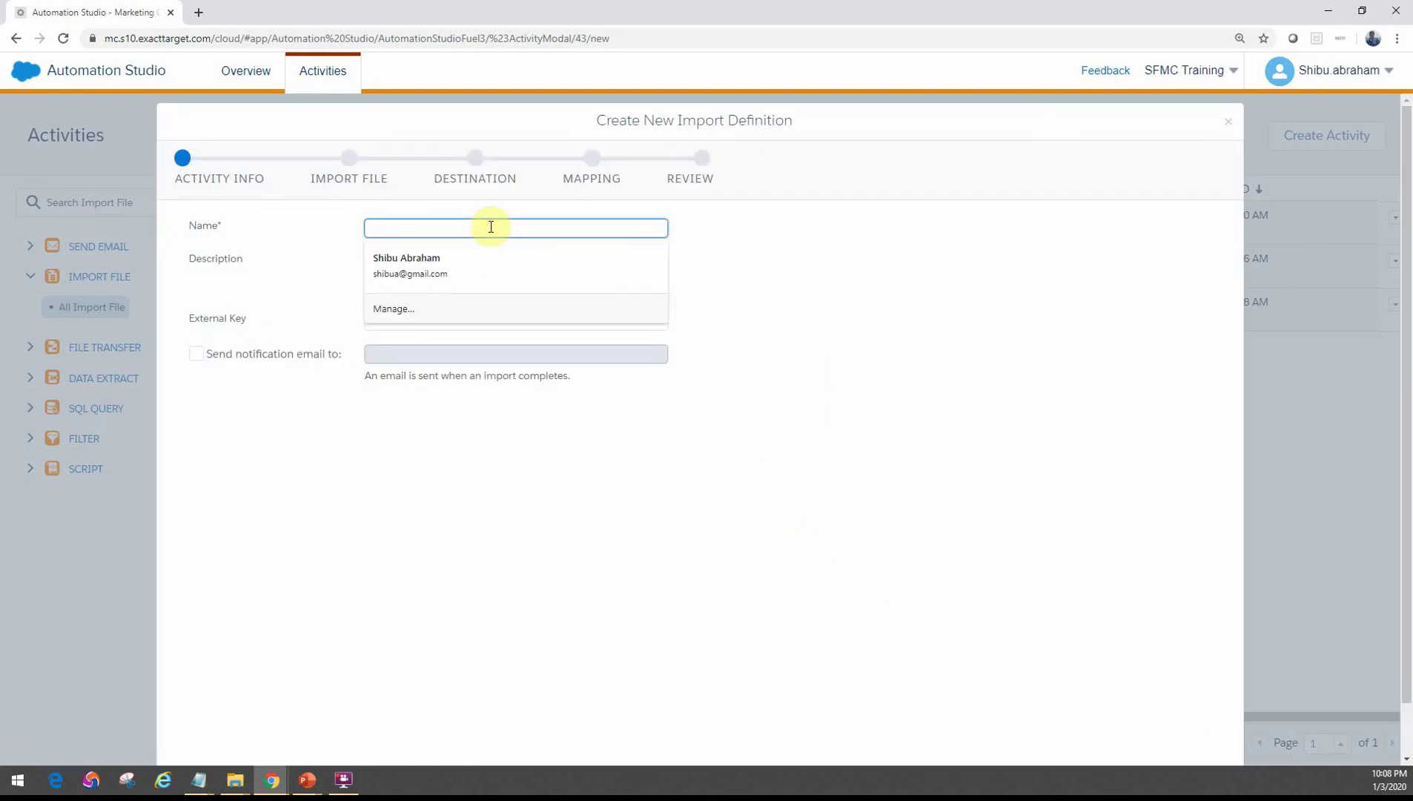
text(OrderDetails from FTP)
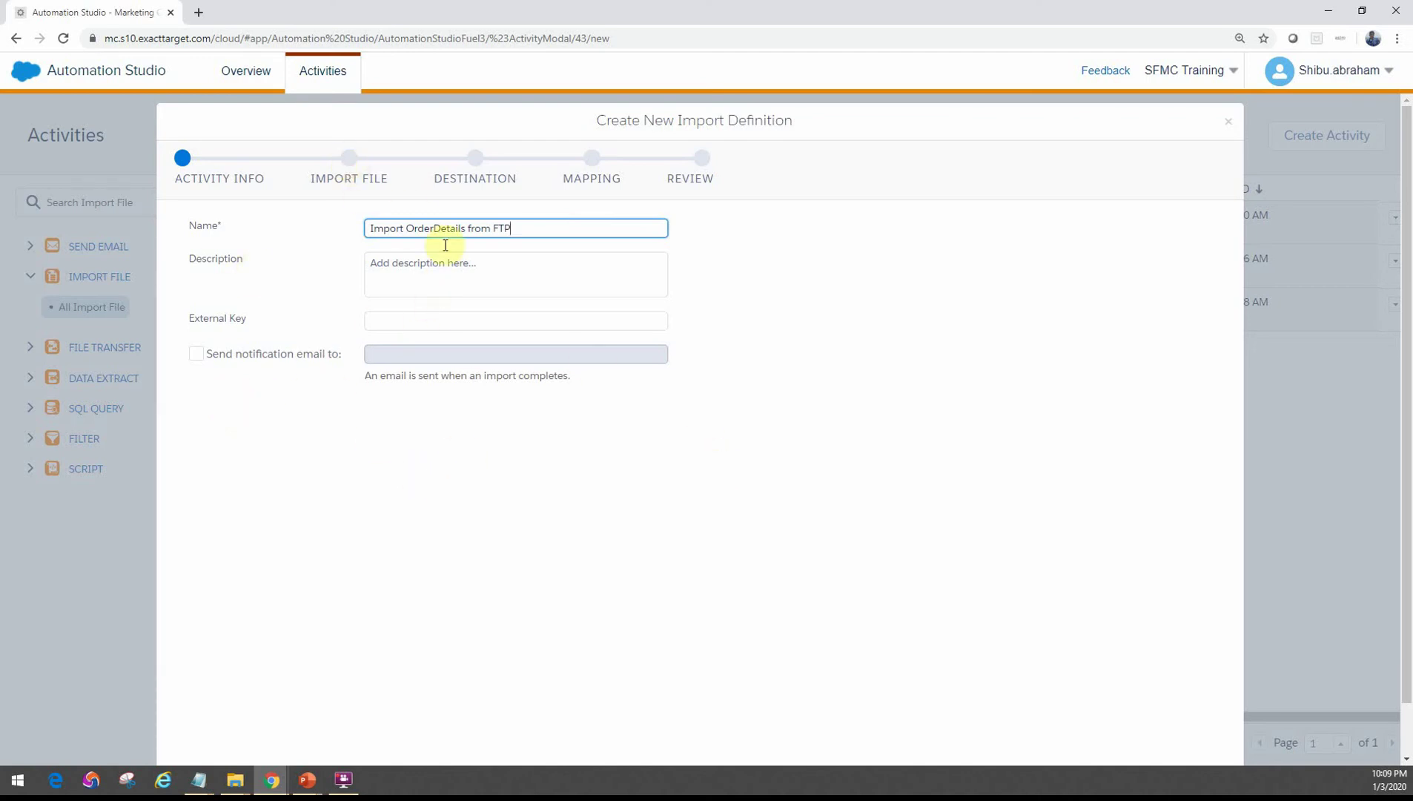
scroll(969, 585, down, 1)
scroll(969, 585, down, 2)
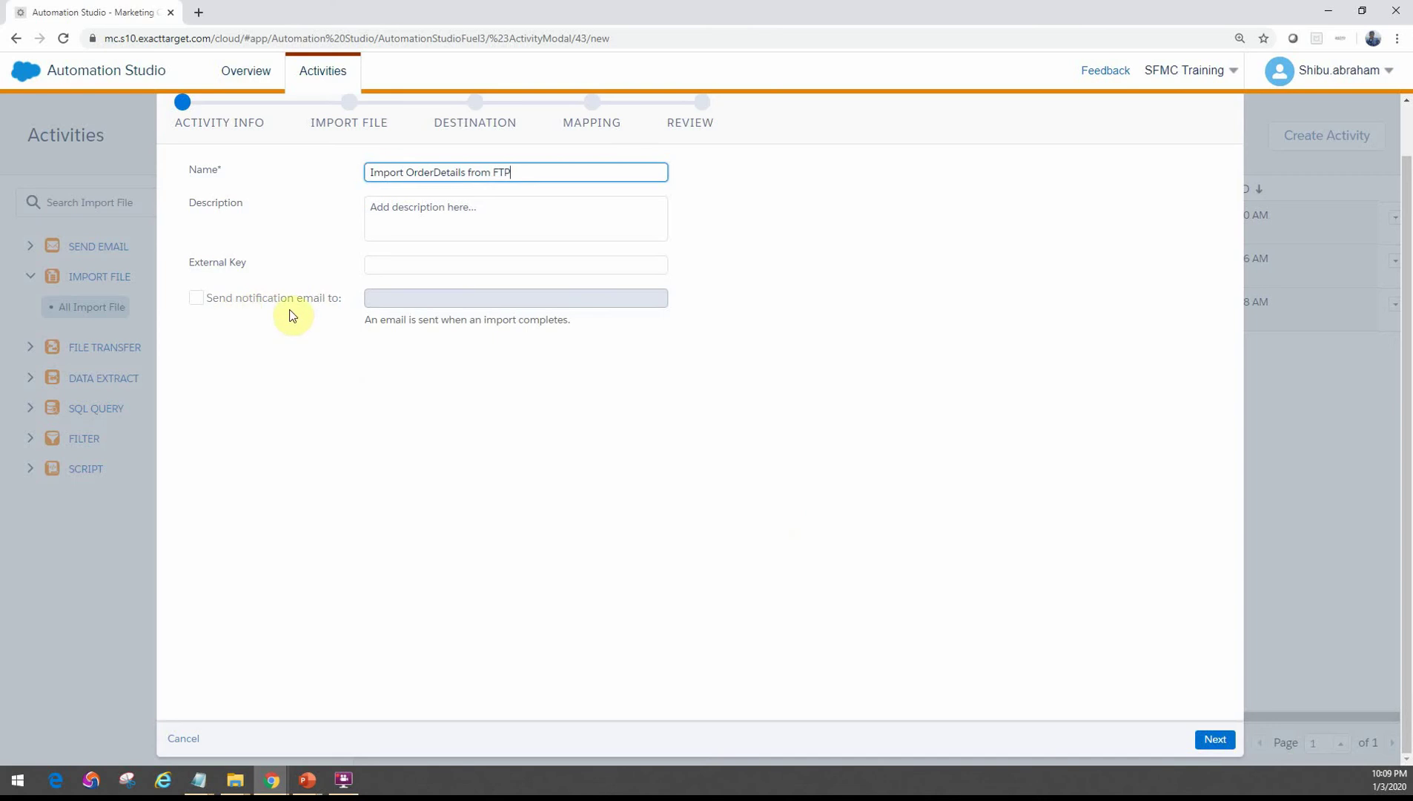
click(1207, 738)
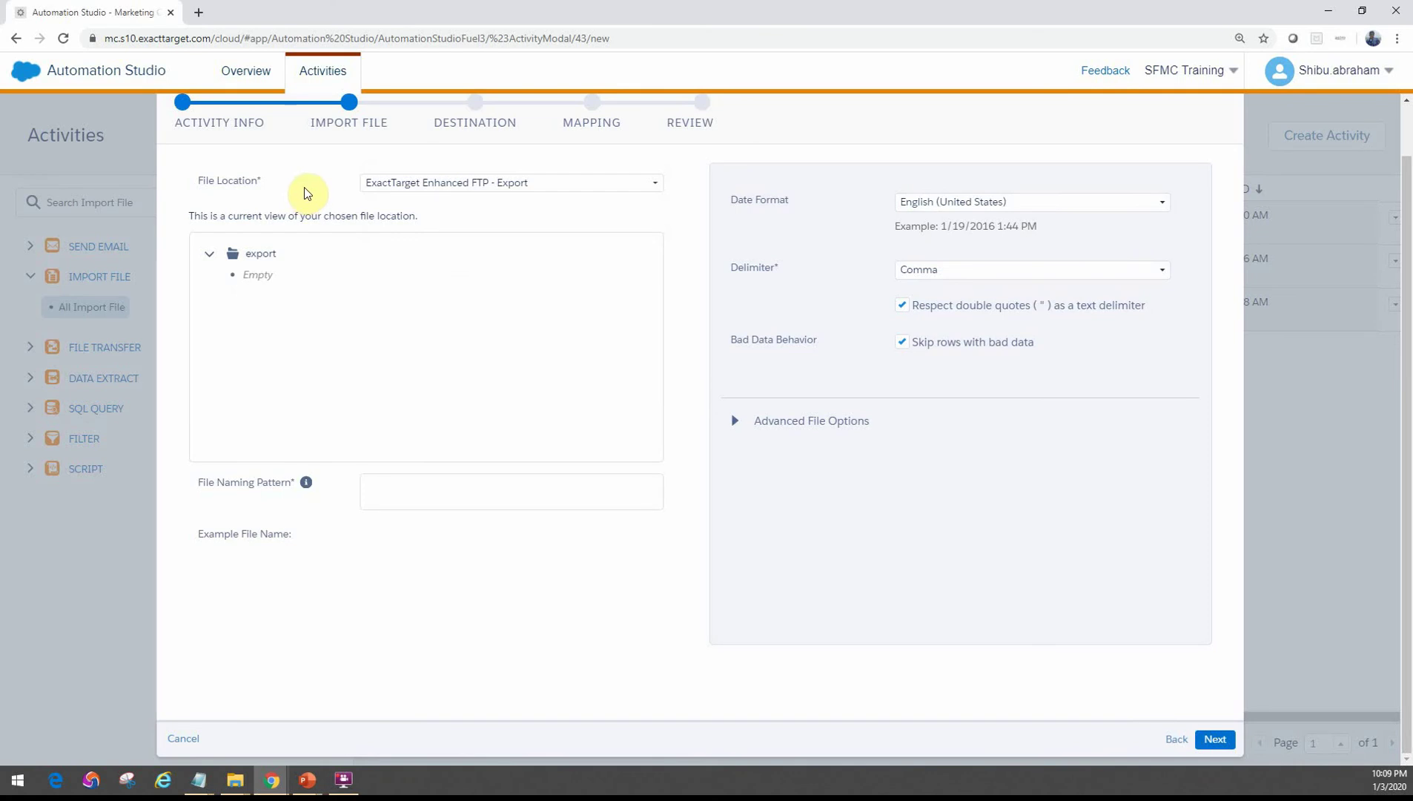
Browse the contents of the ExactTarget Enhanced FTP - Import and FileDrops file locations
click(385, 183)
click(439, 227)
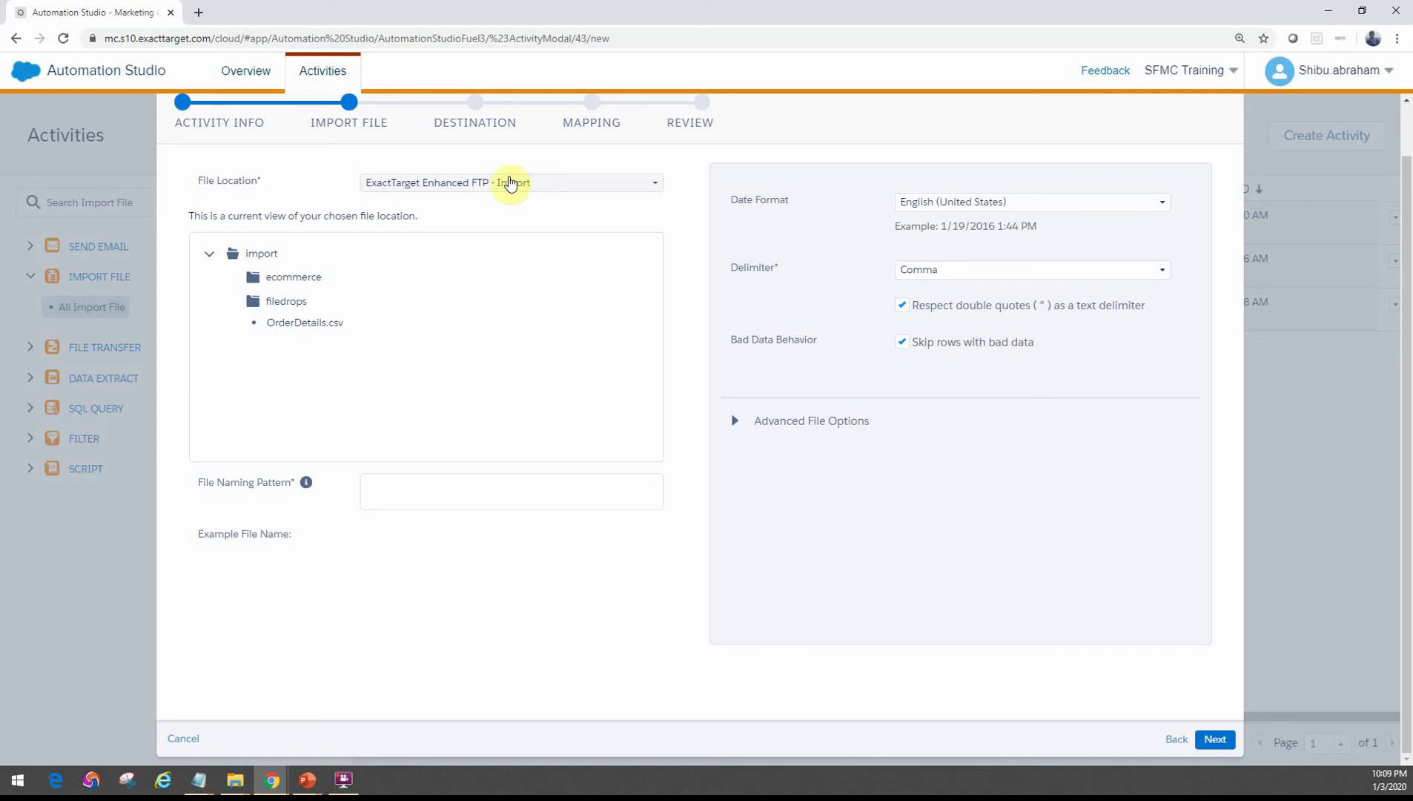
click(545, 188)
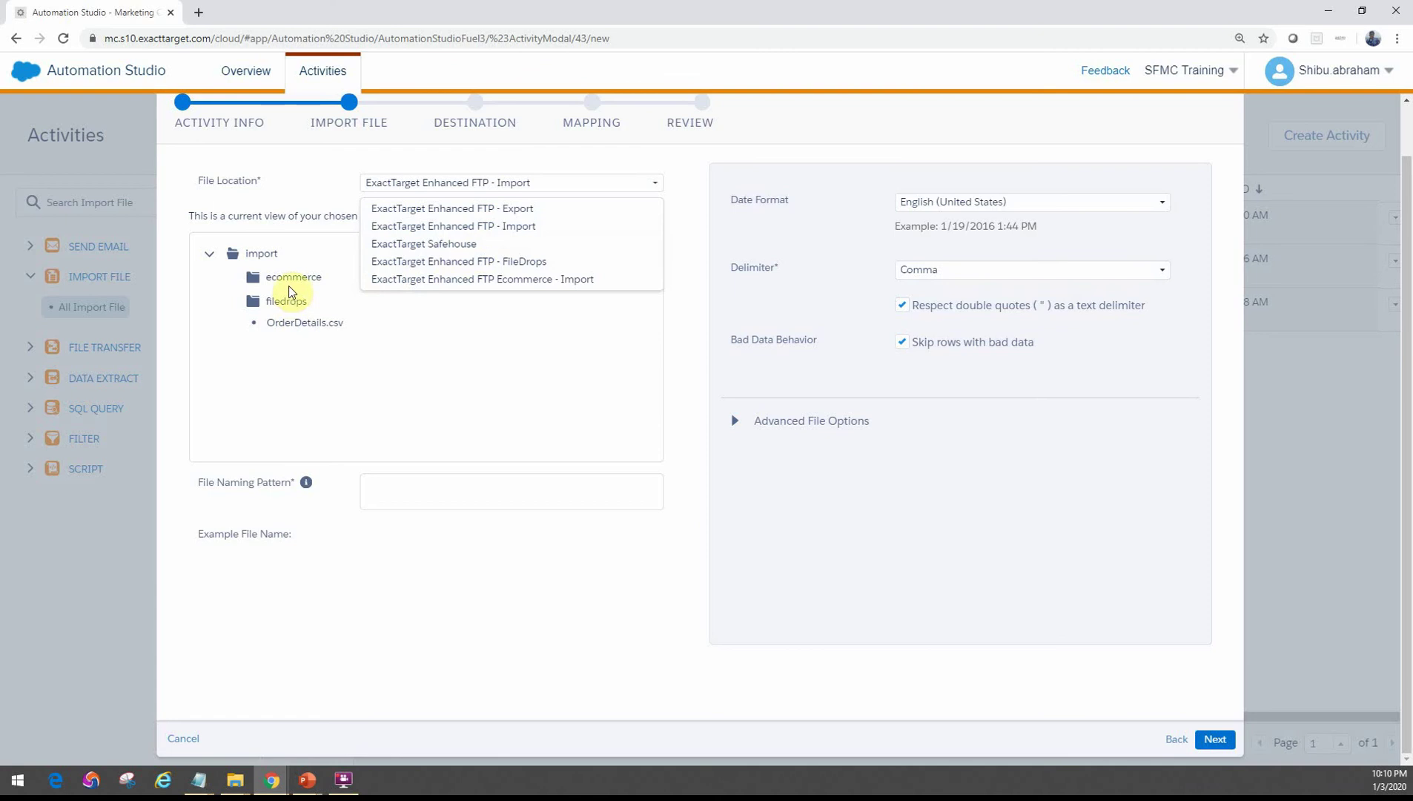
click(485, 262)
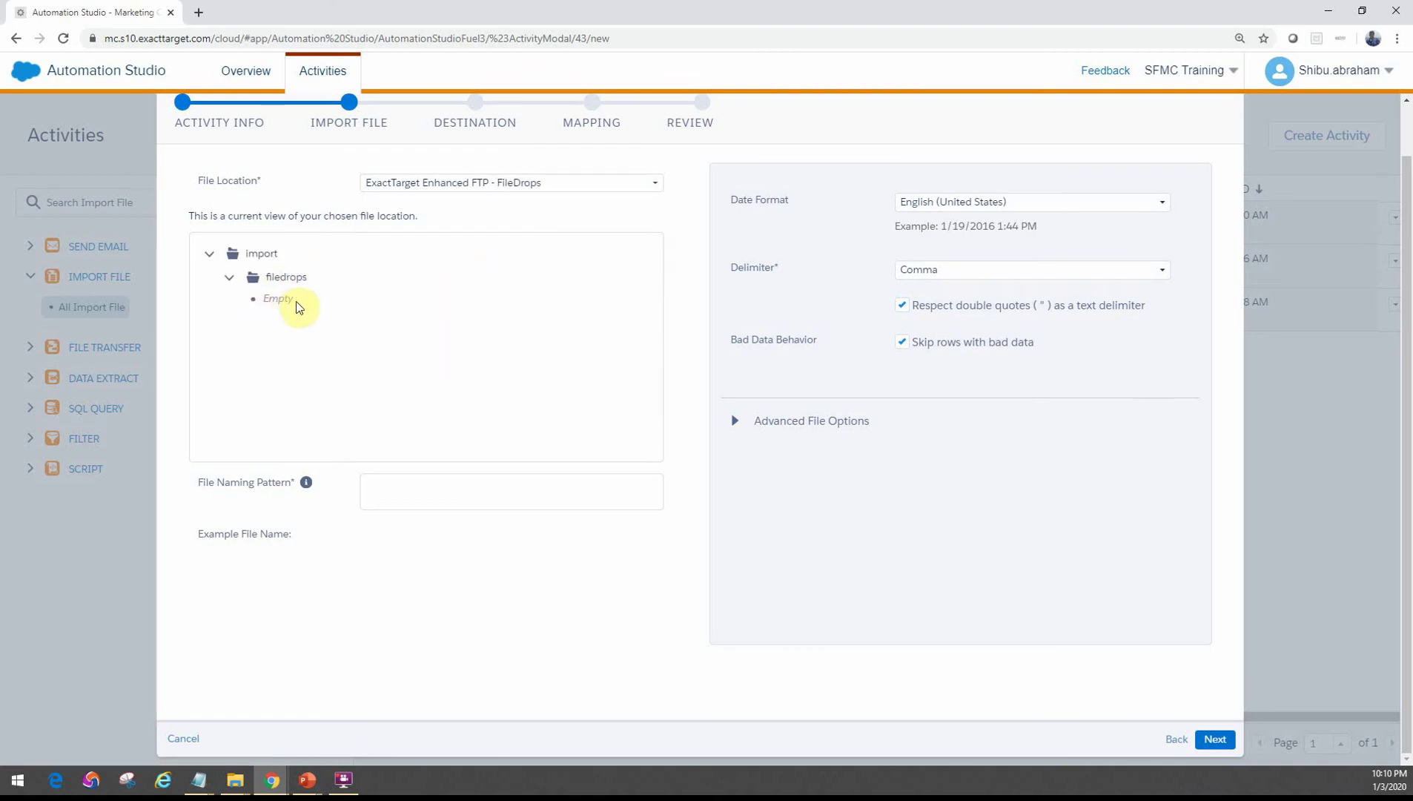
Set the file location to ExactTarget Enhanced FTP - Import and the file naming pattern to OrderDetails.csv
click(460, 183)
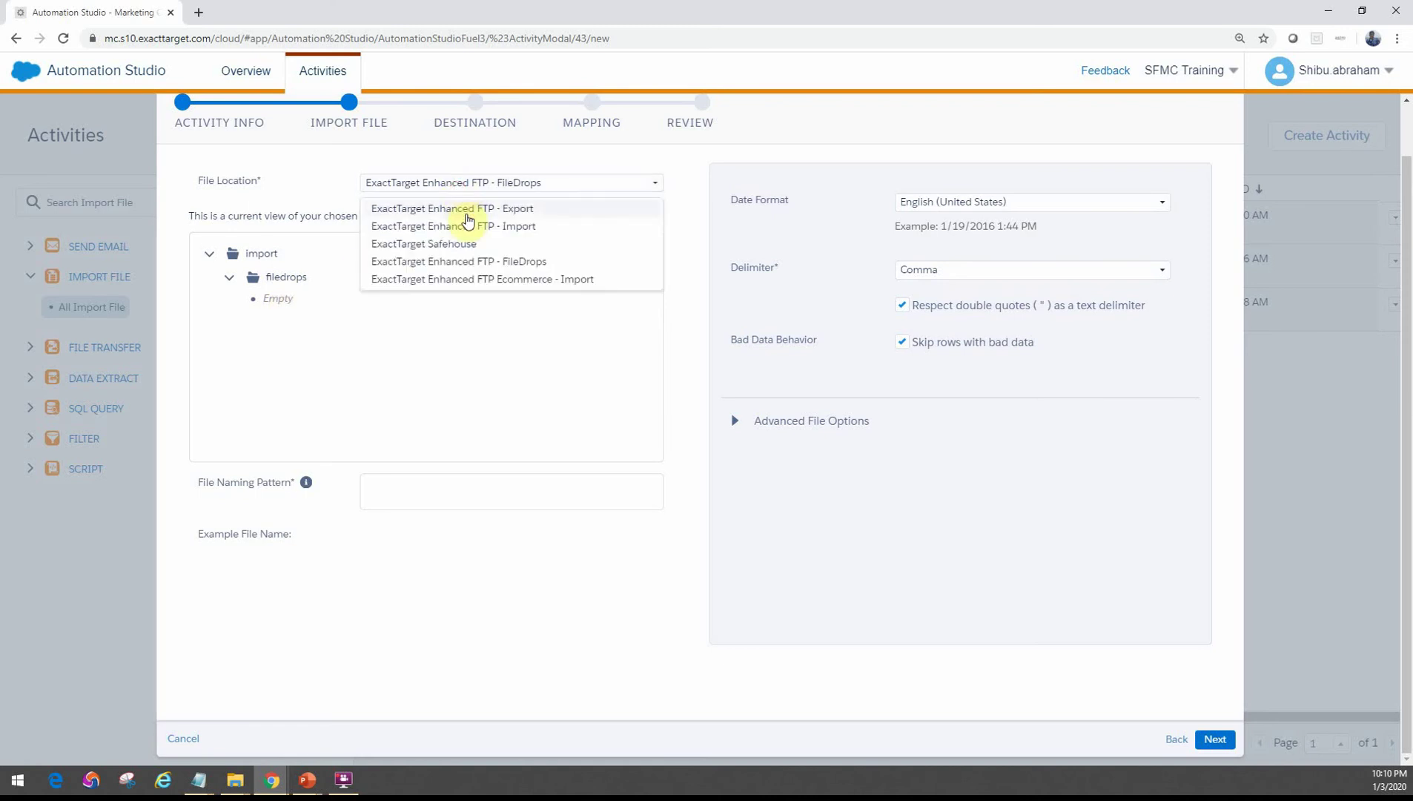
click(469, 227)
click(462, 499)
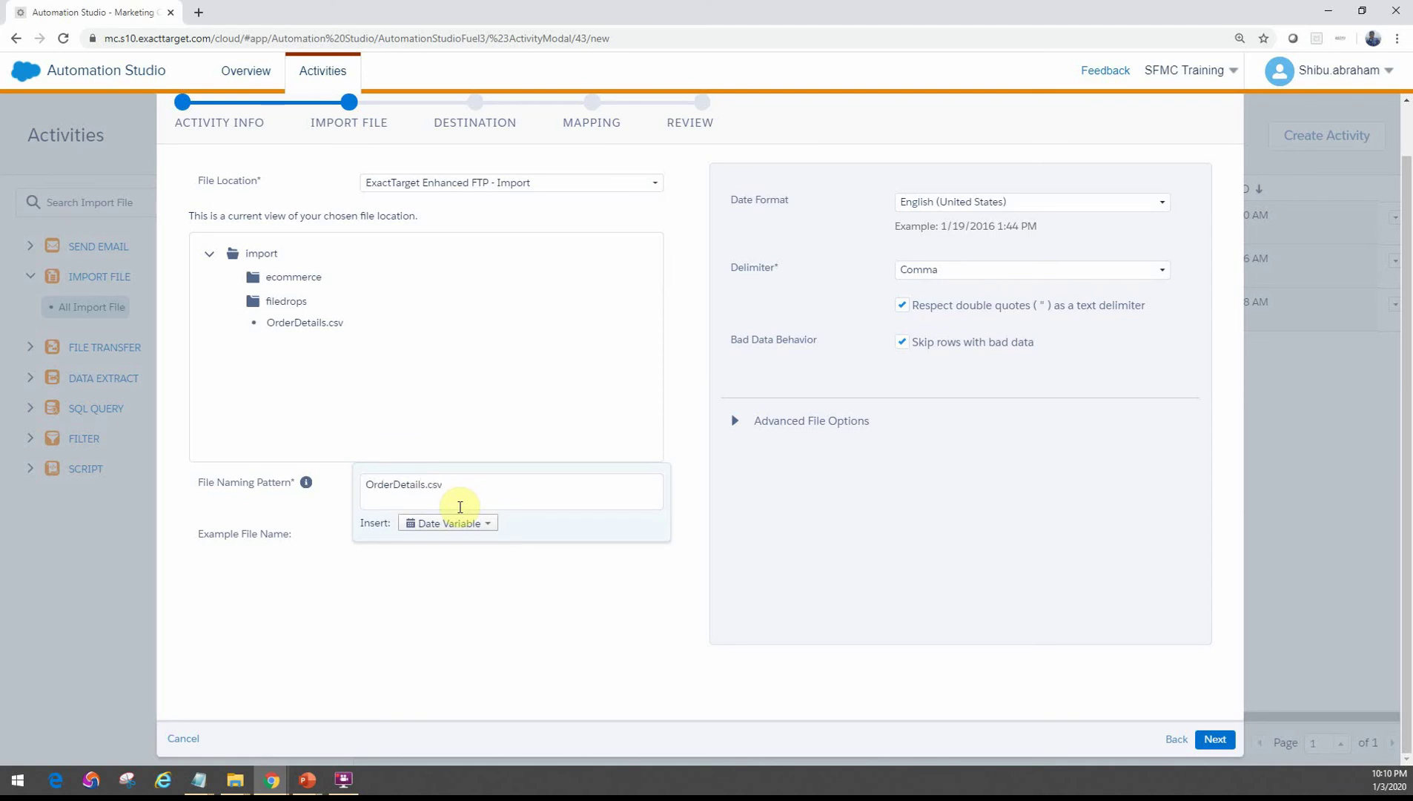
click(433, 554)
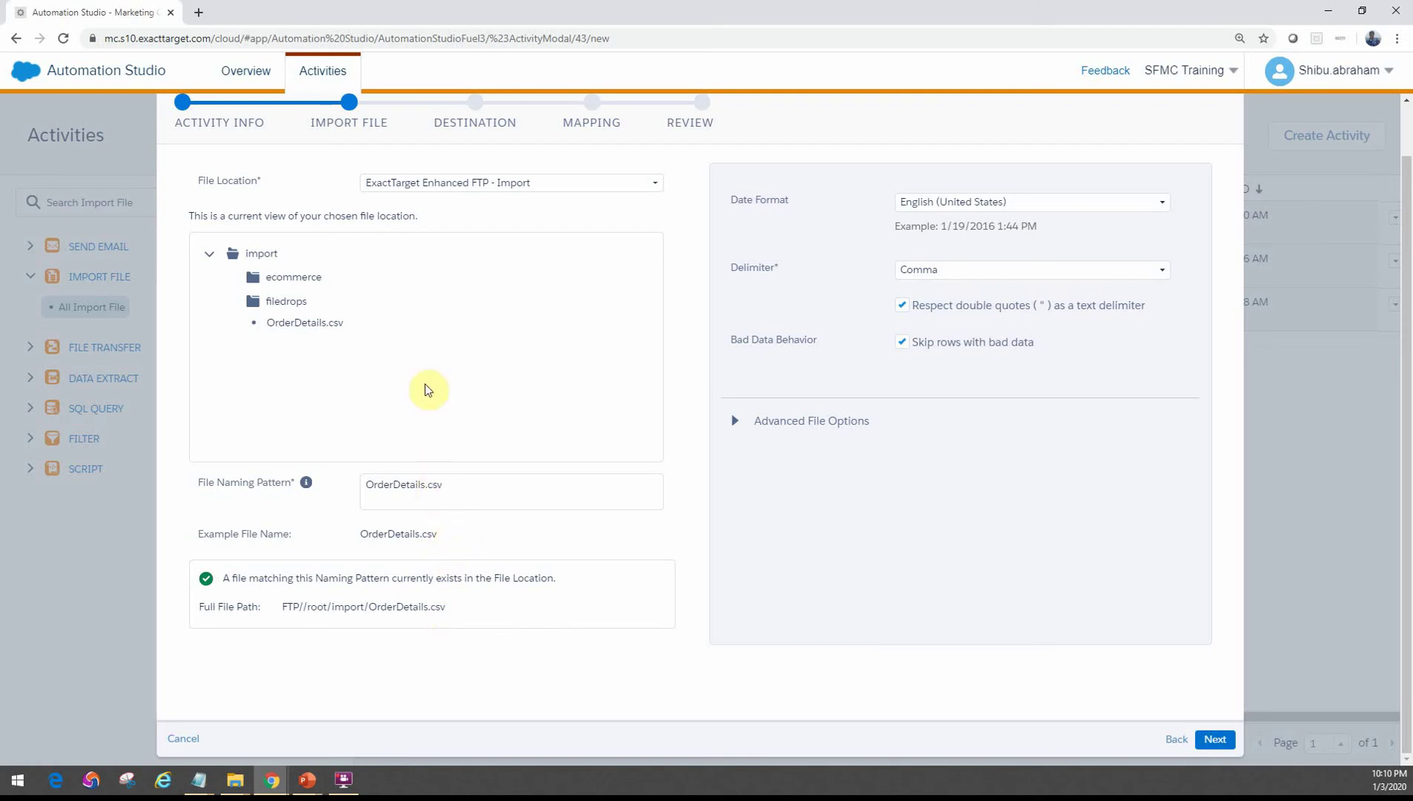
Check the naming pattern against the ExactTarget Enhanced FTP - FileDrops location and return to the Import location
click(446, 181)
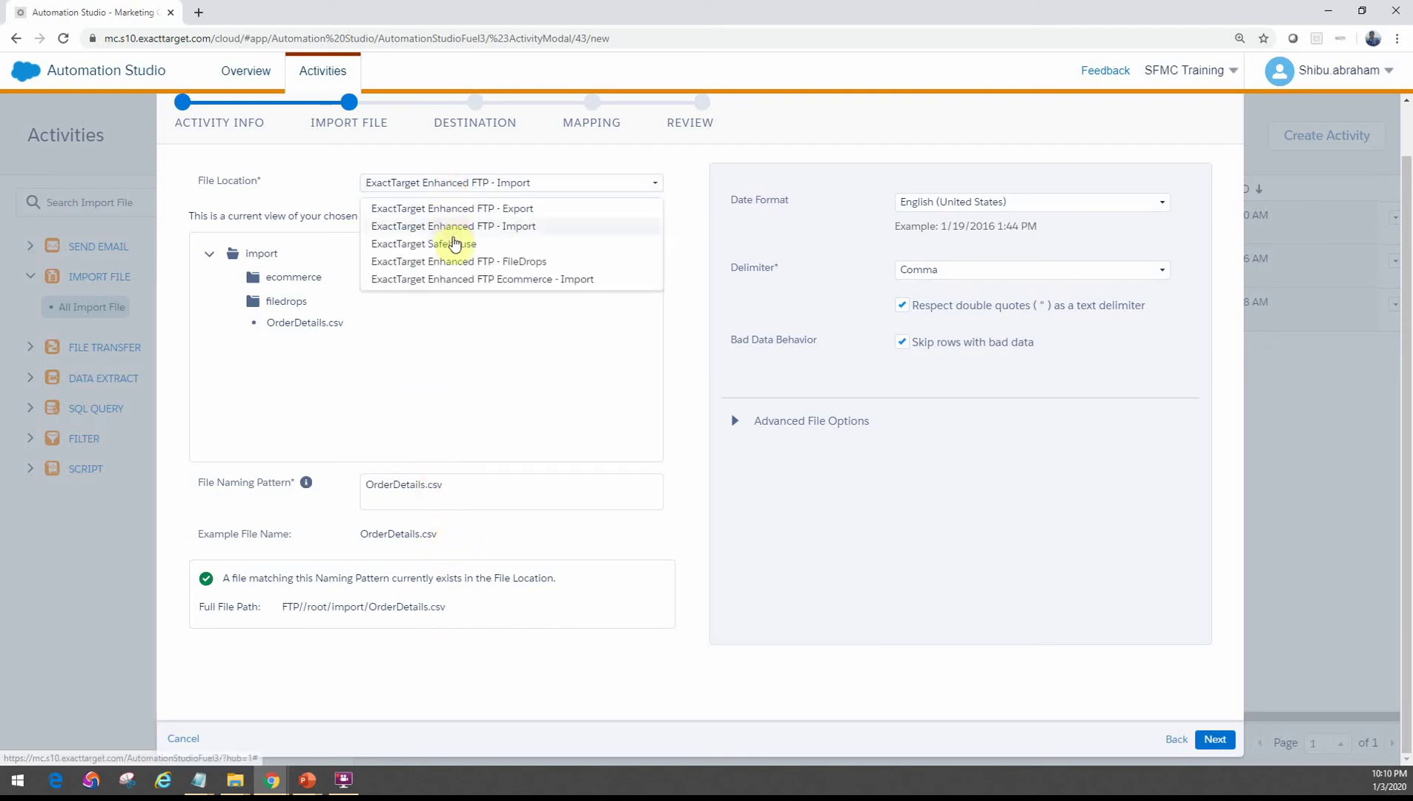
click(458, 261)
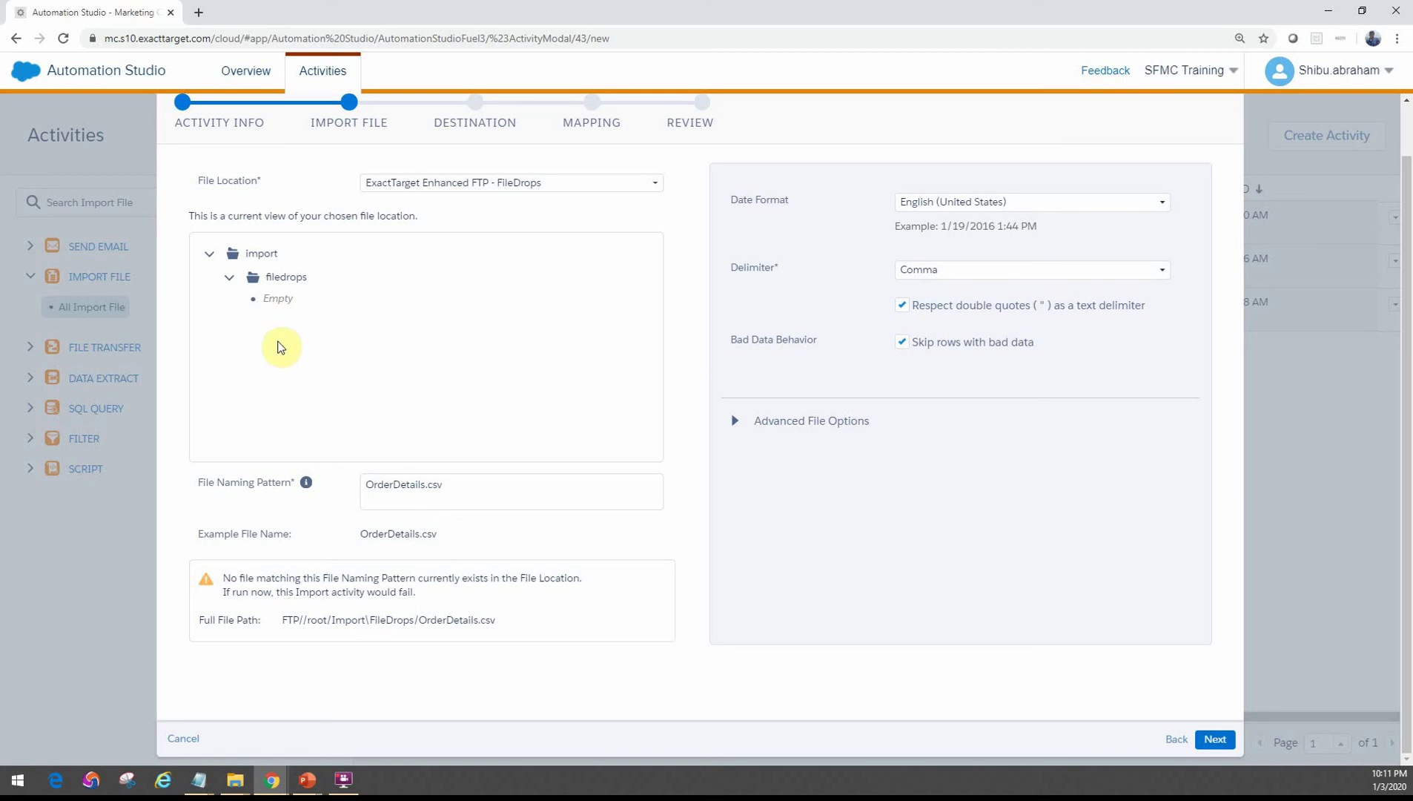
click(473, 183)
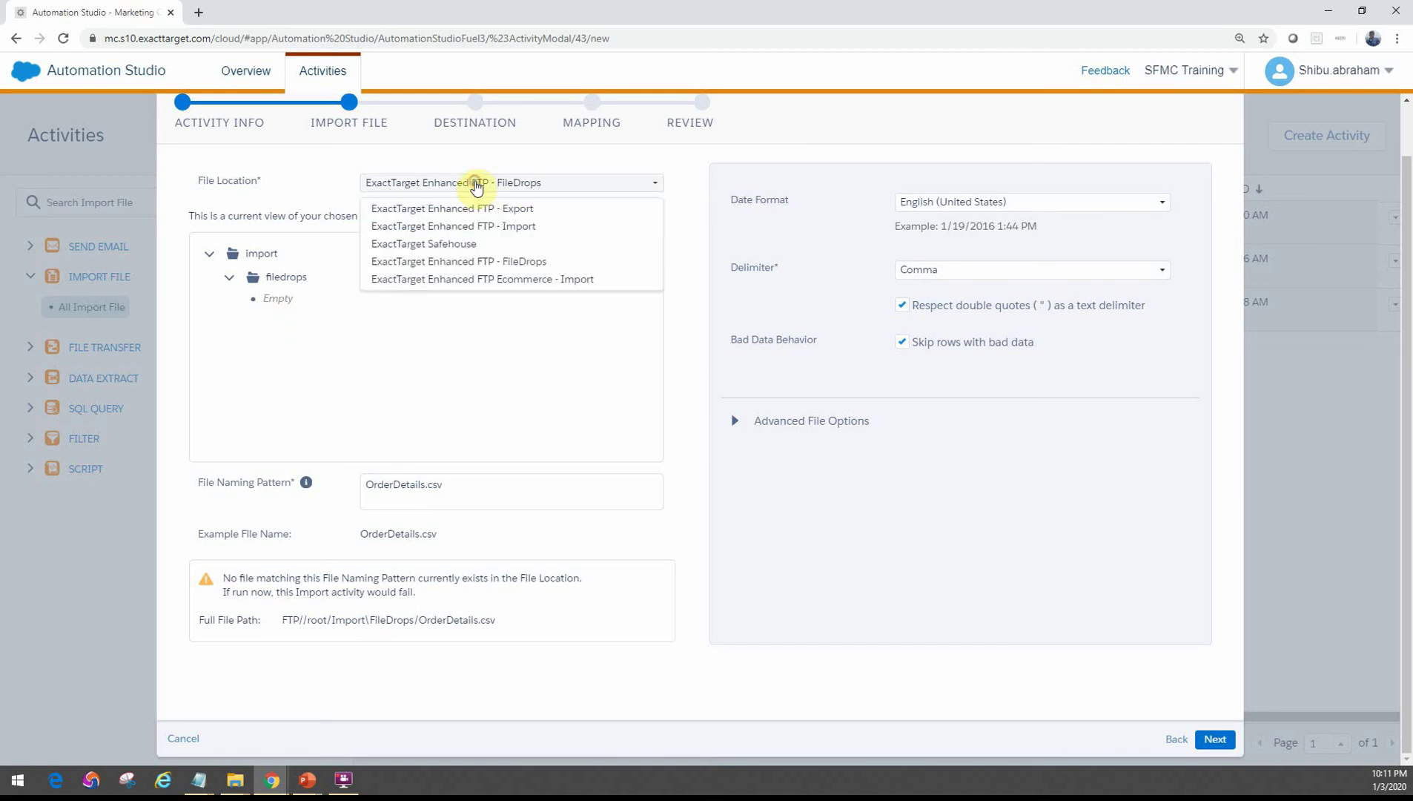
click(470, 223)
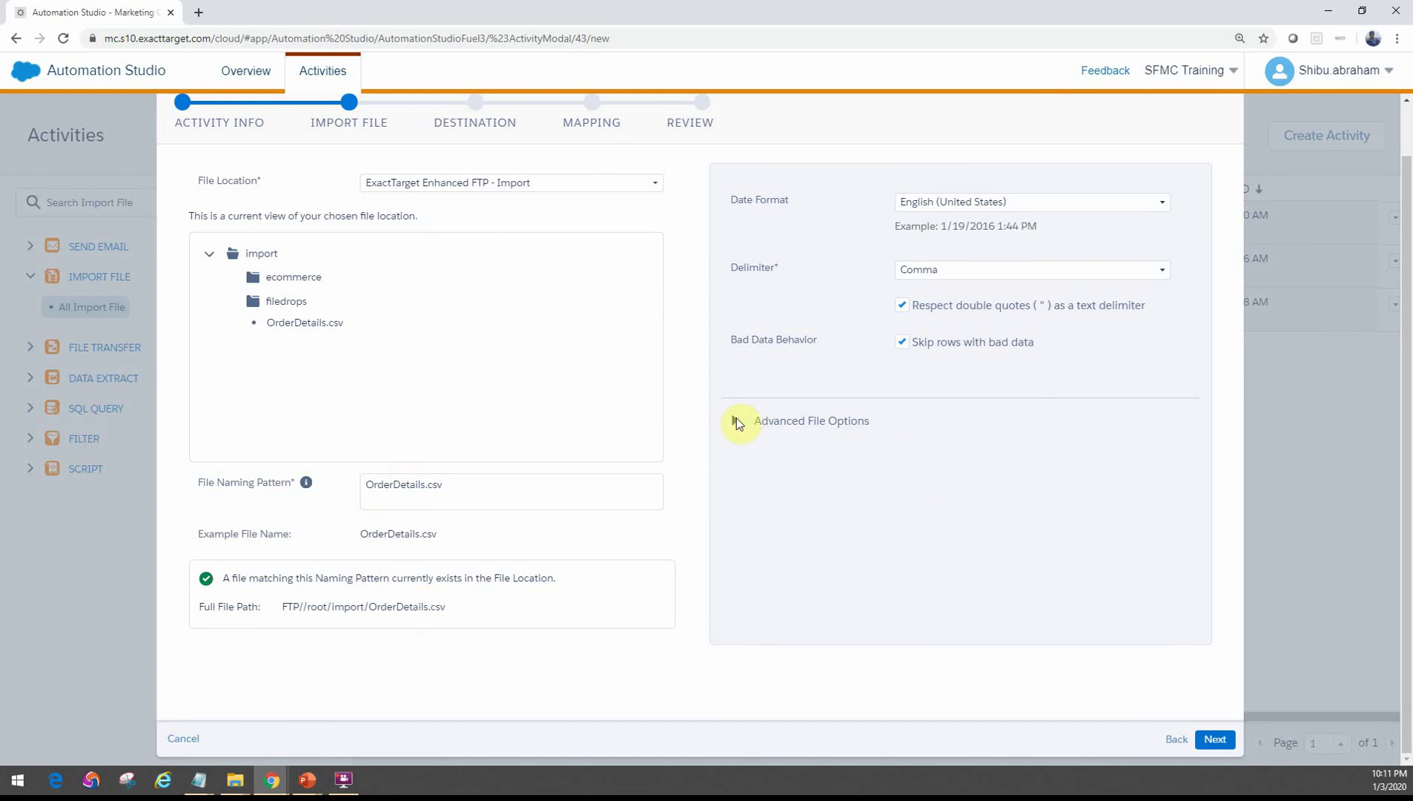
Review the advanced file options and choose the OrderDetailsDE data extension in the Training folder as the import destination
click(737, 421)
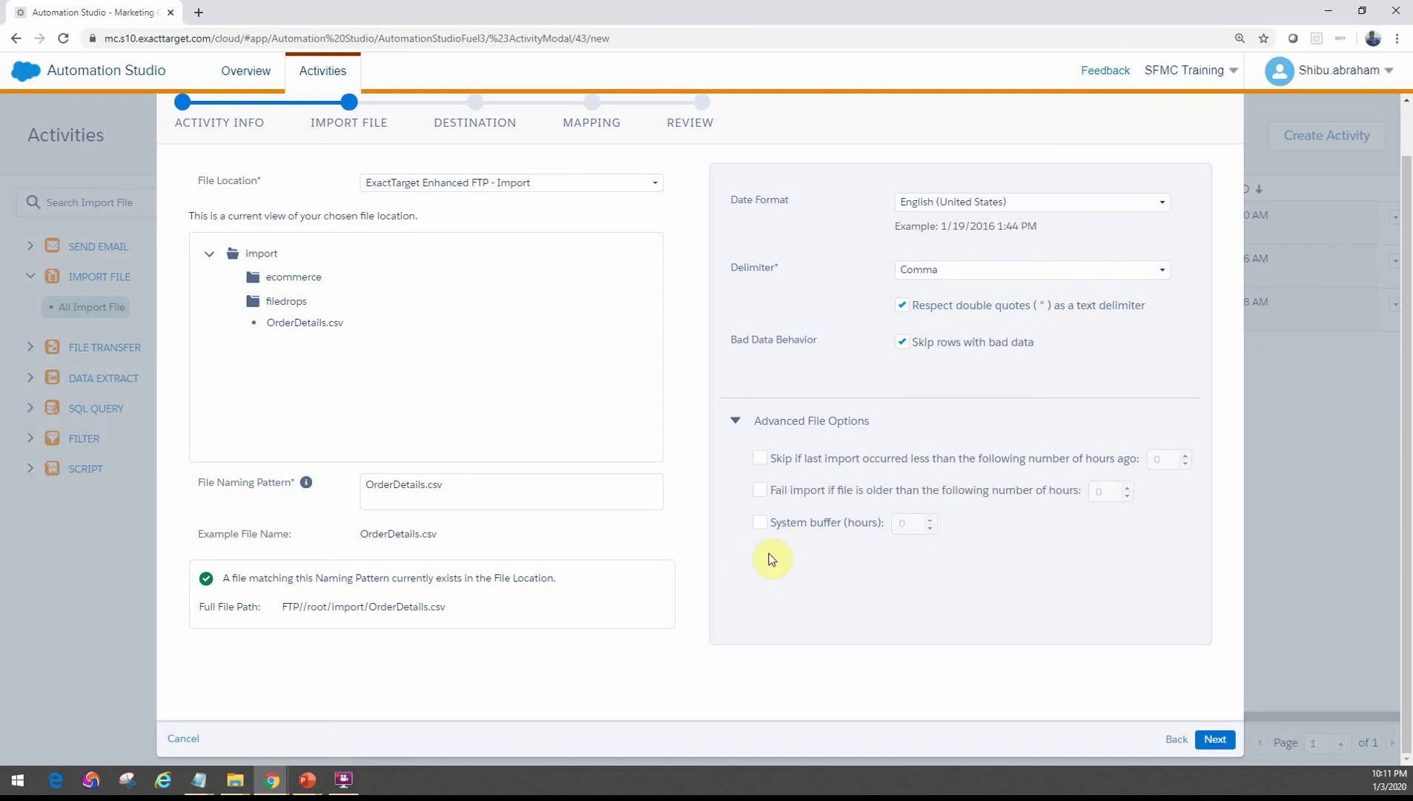
click(1216, 740)
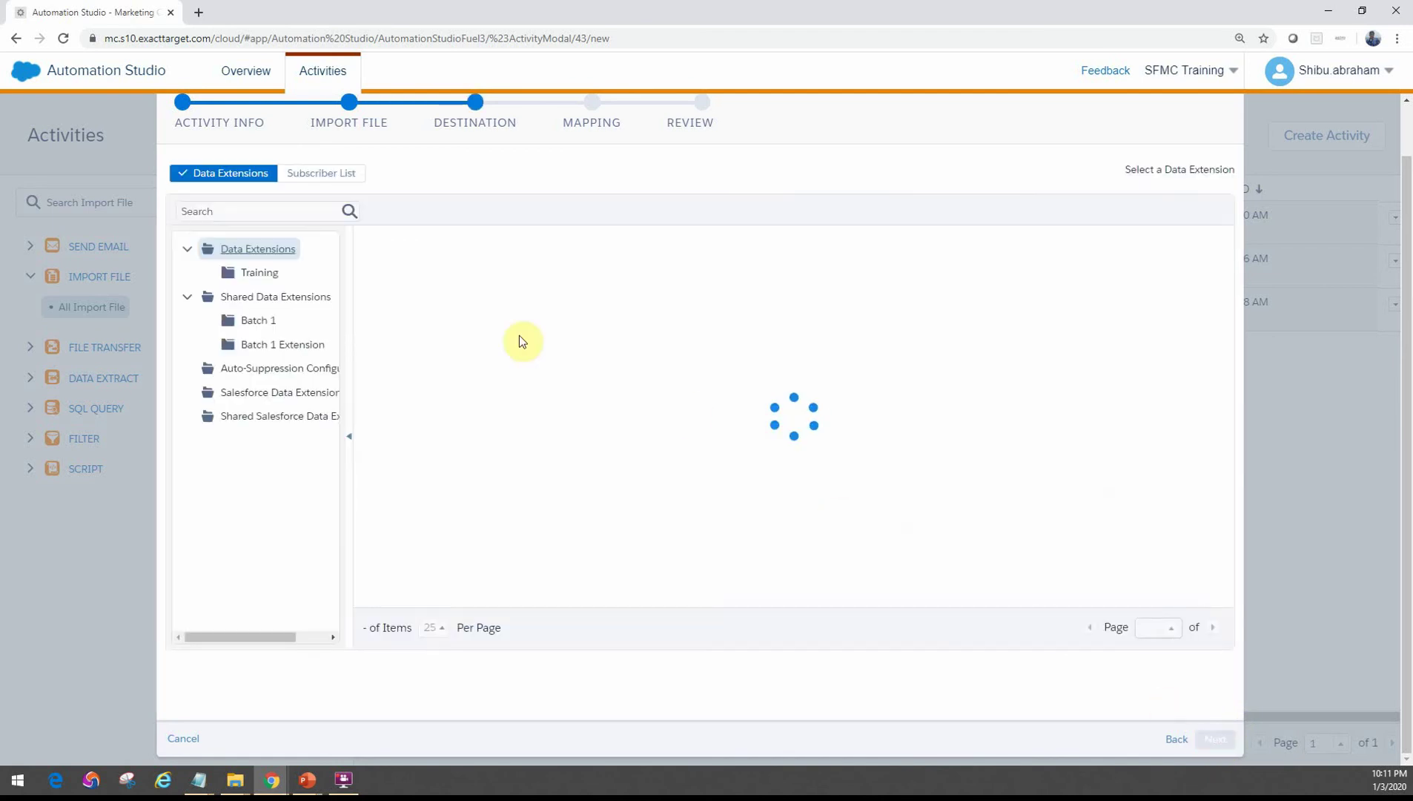
click(257, 274)
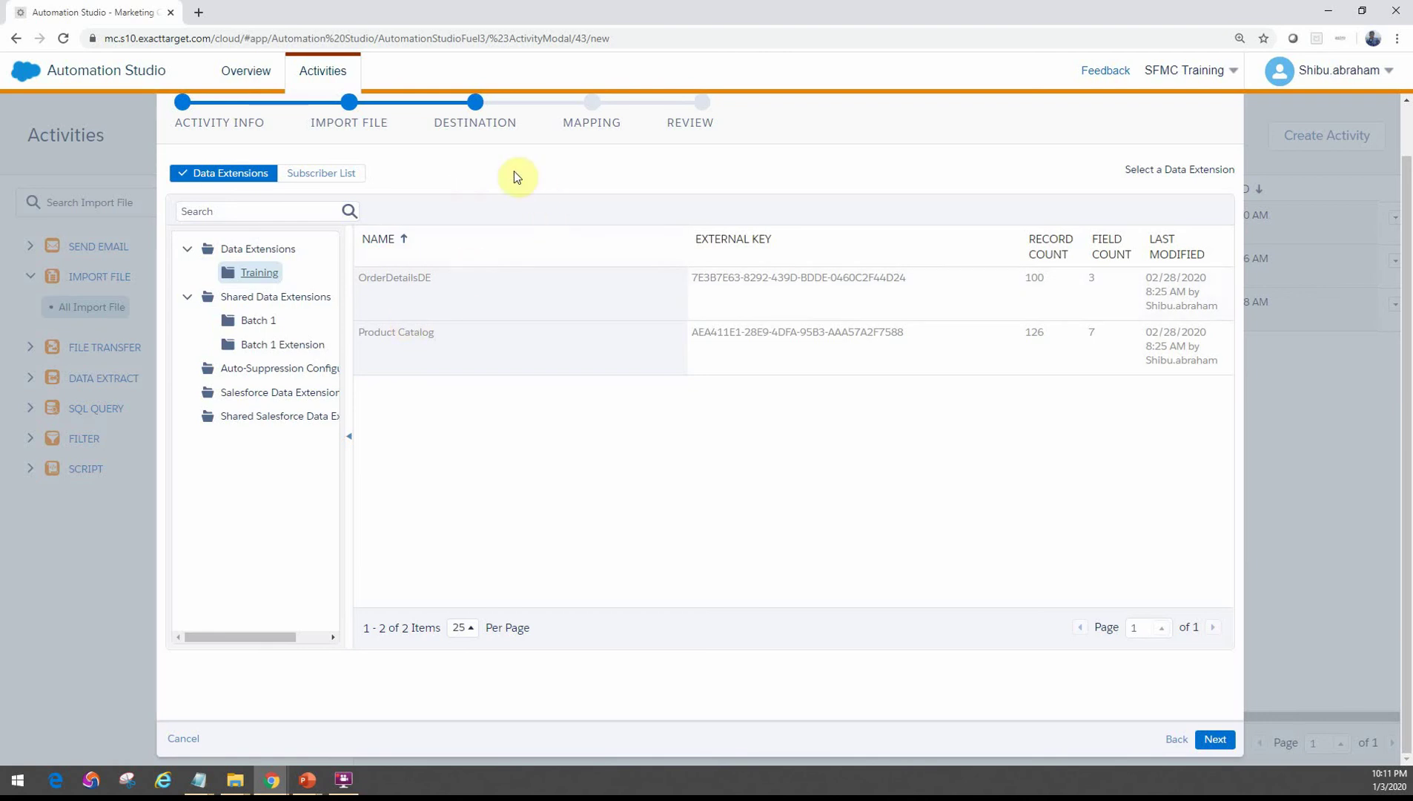
click(404, 293)
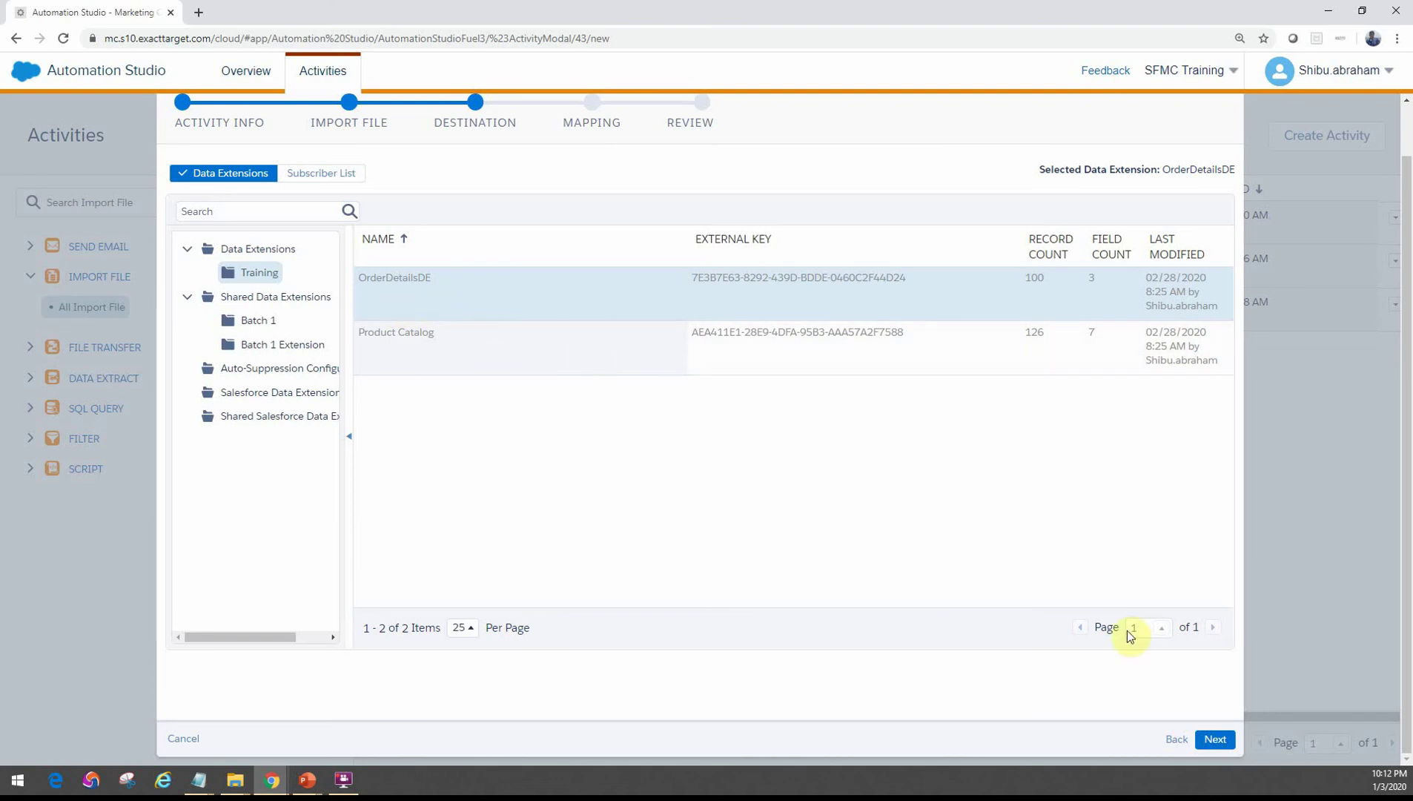
click(1215, 739)
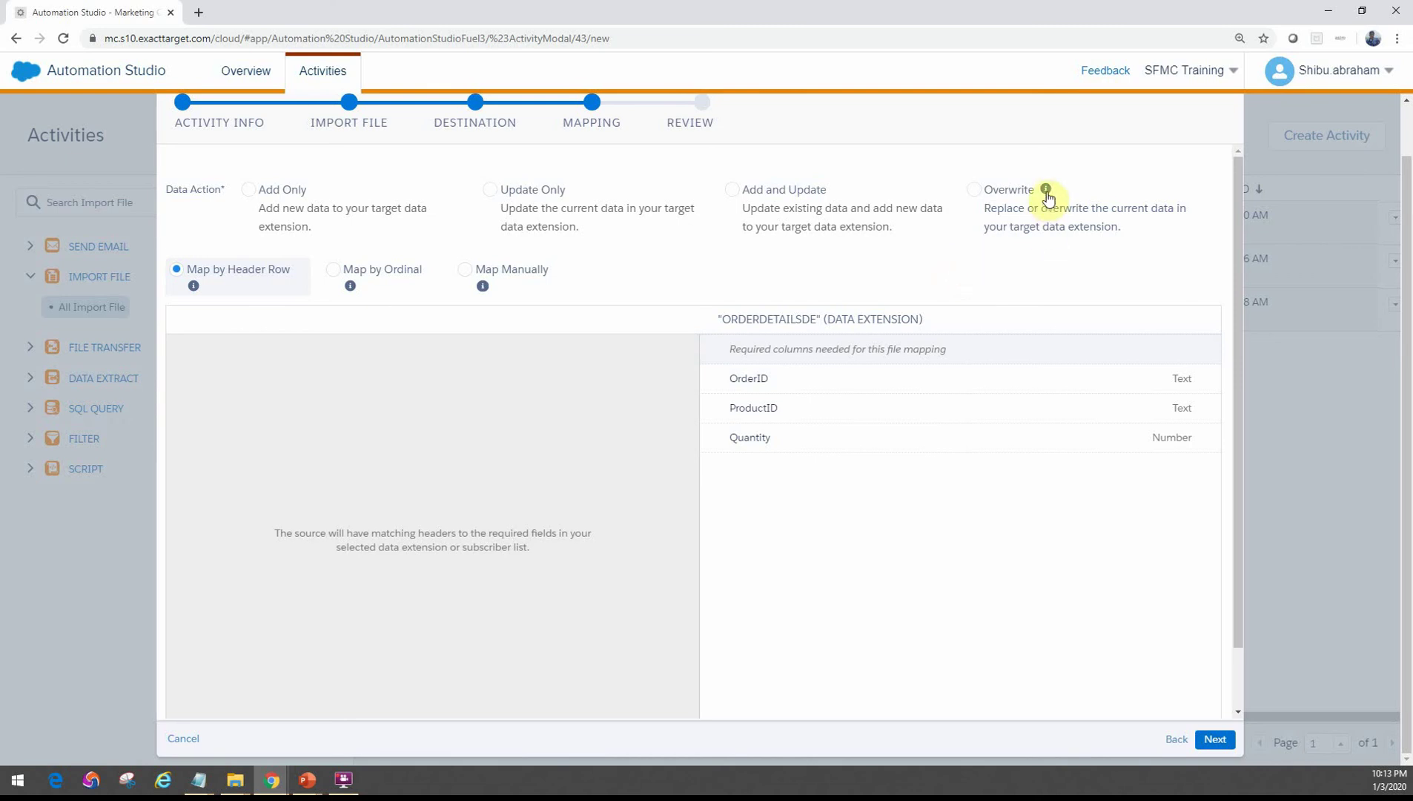
Set the data action for the OrderDetailsDE import to Add and Update
mouse_move(1048, 192)
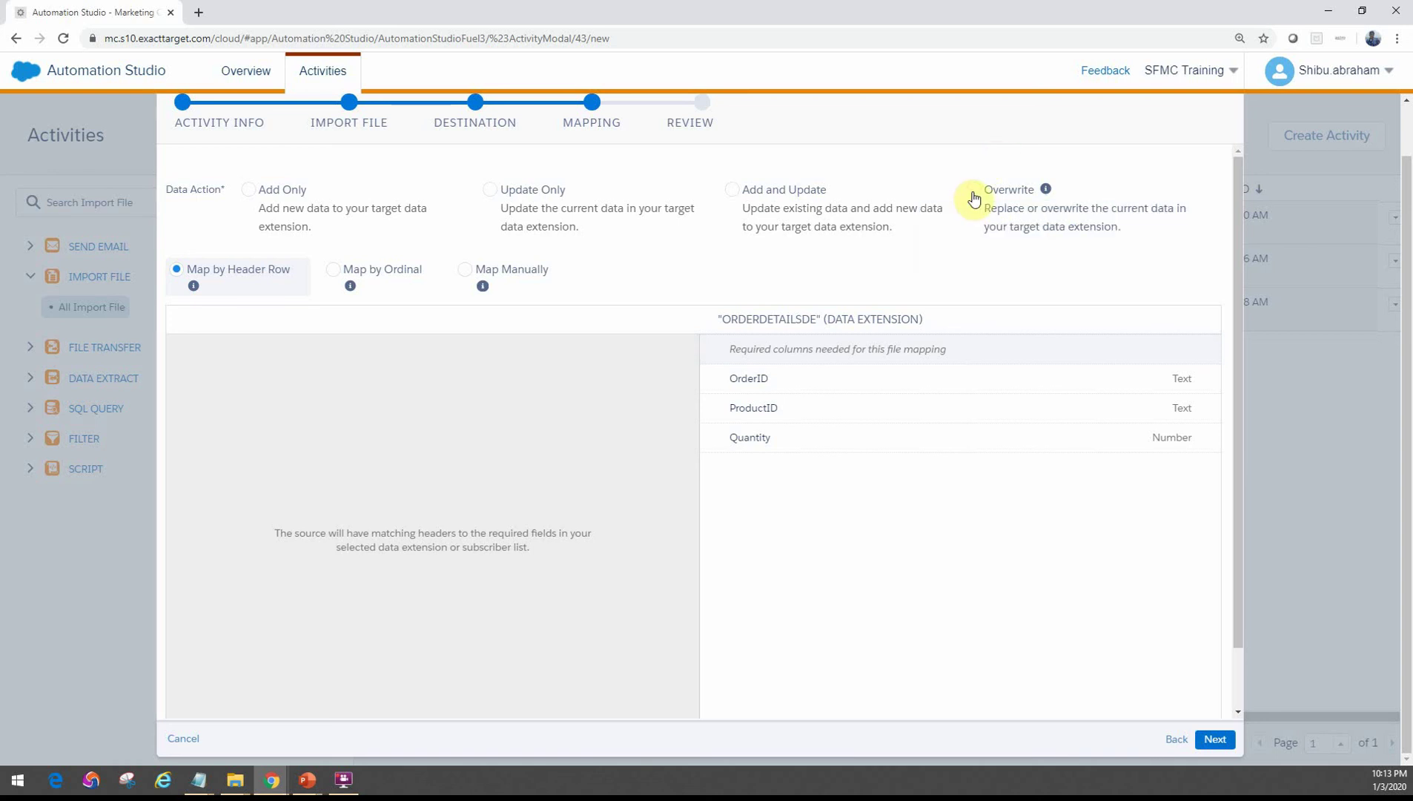
click(732, 190)
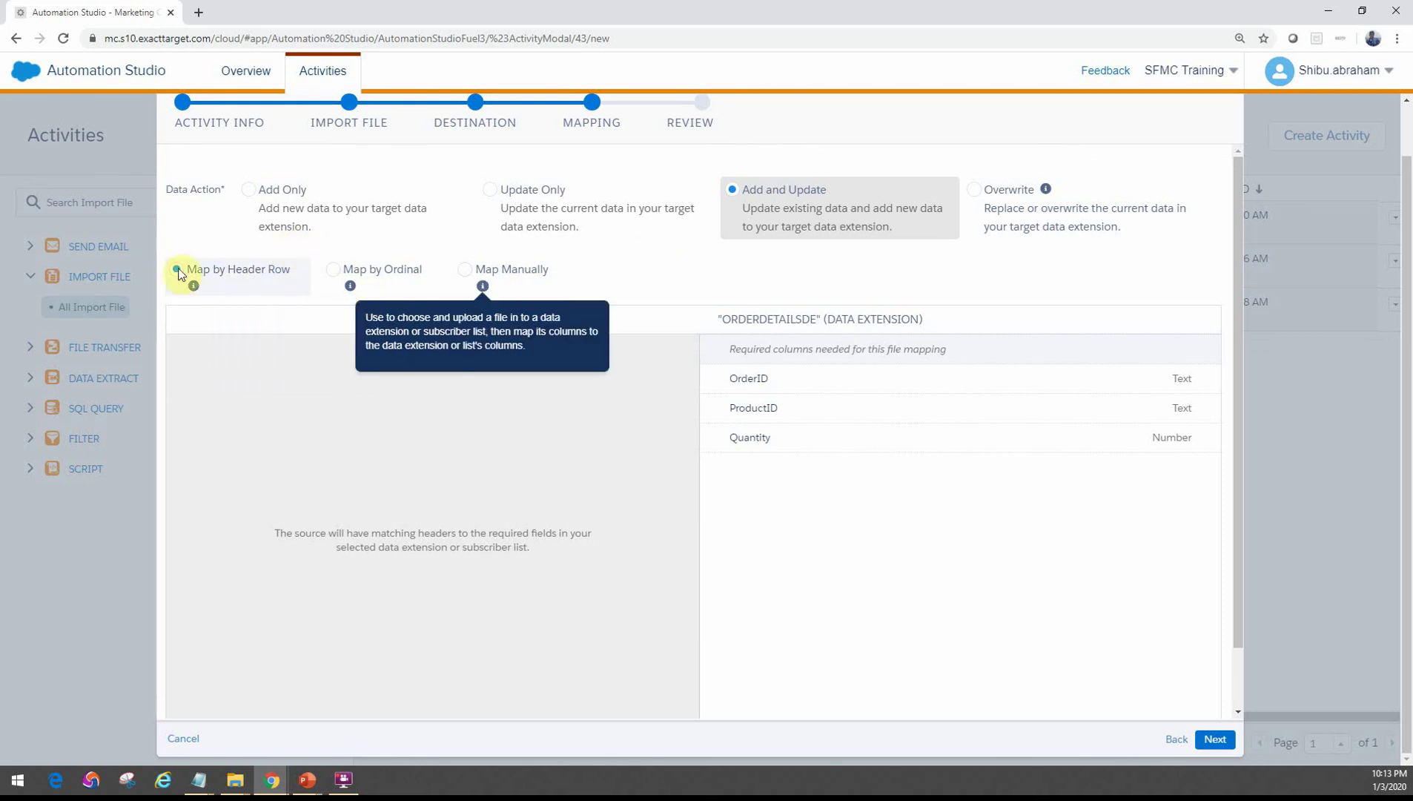
mouse_move(220, 289)
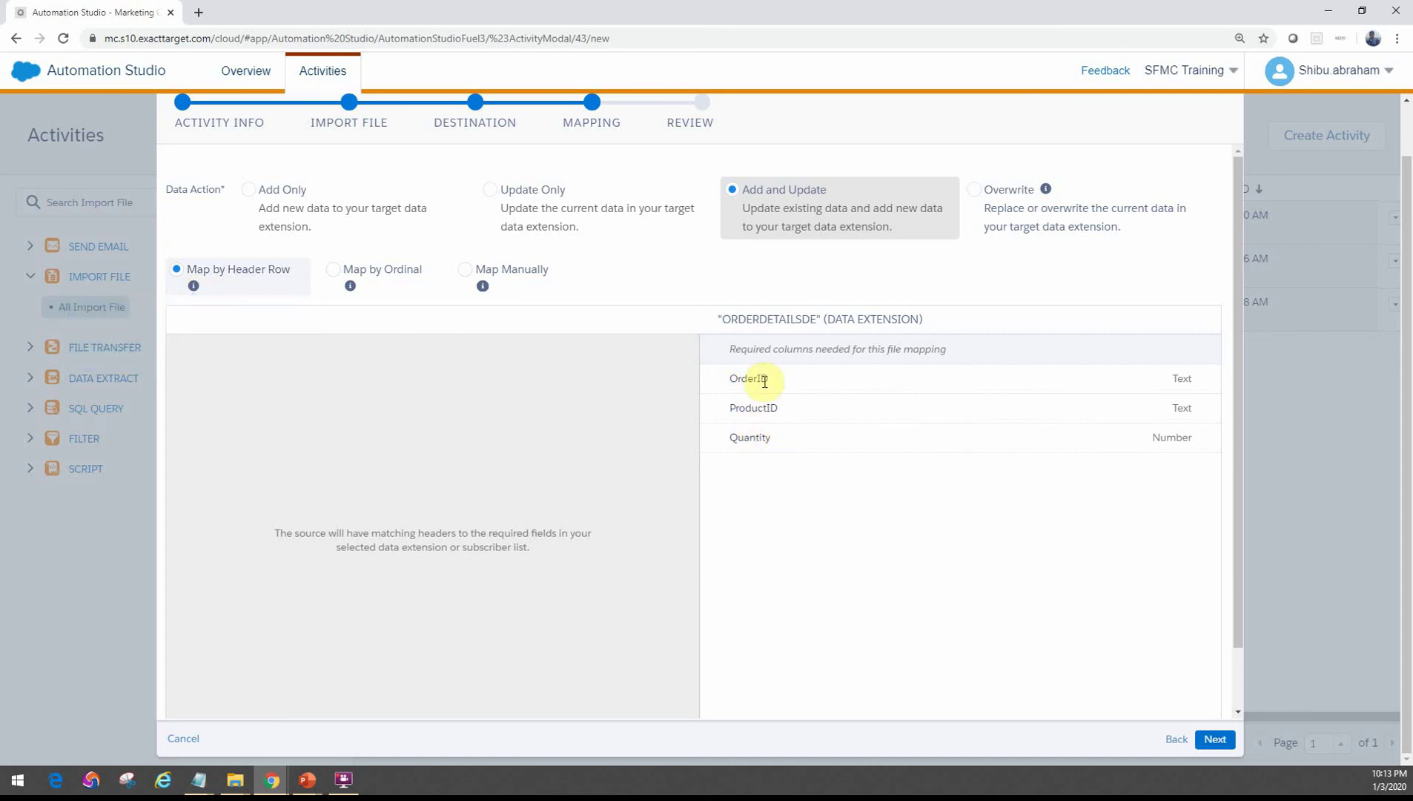
Try mapping by ordinal, and manually map OrderID, ProductID and Quantity from OrderDetails.csv to the matching data extension fields
click(334, 269)
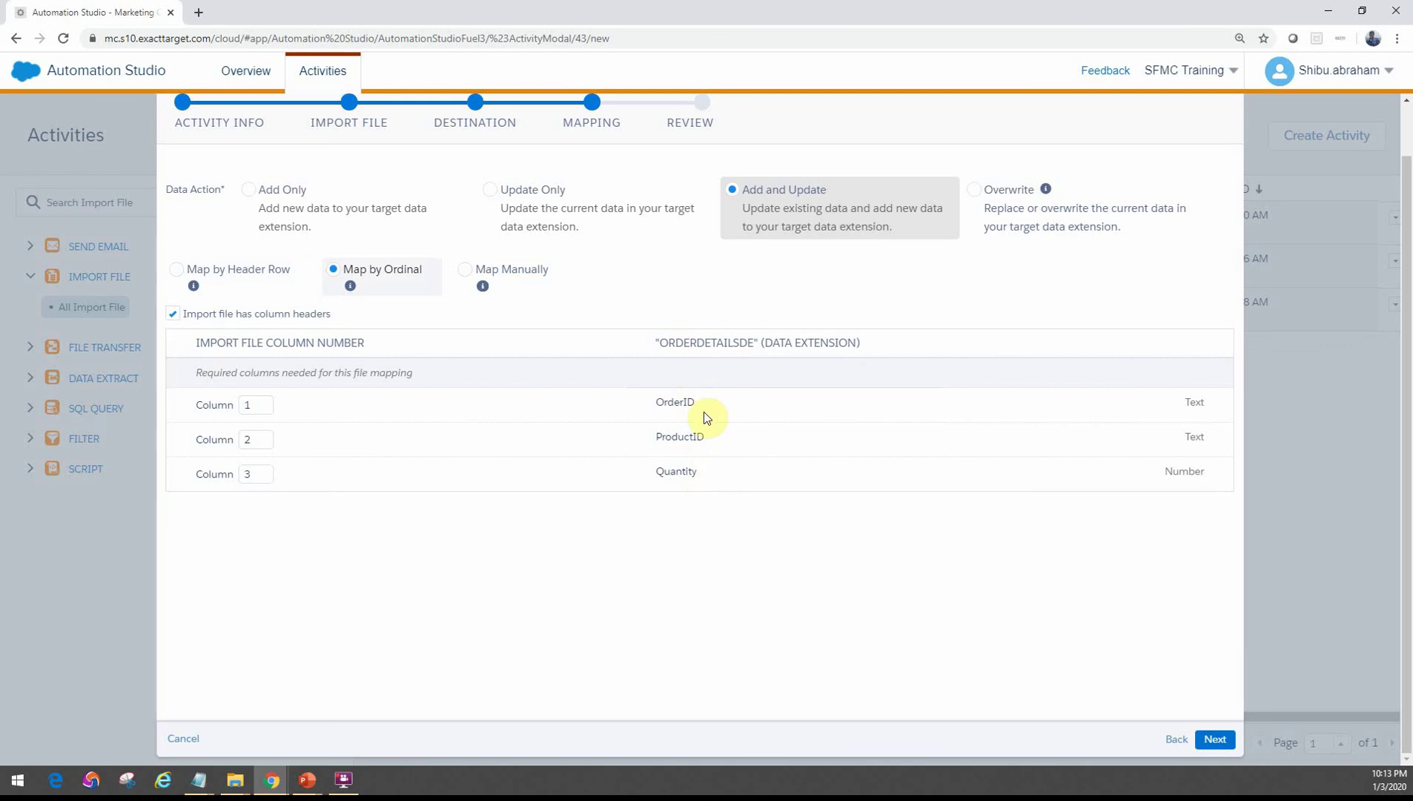
click(469, 270)
click(274, 313)
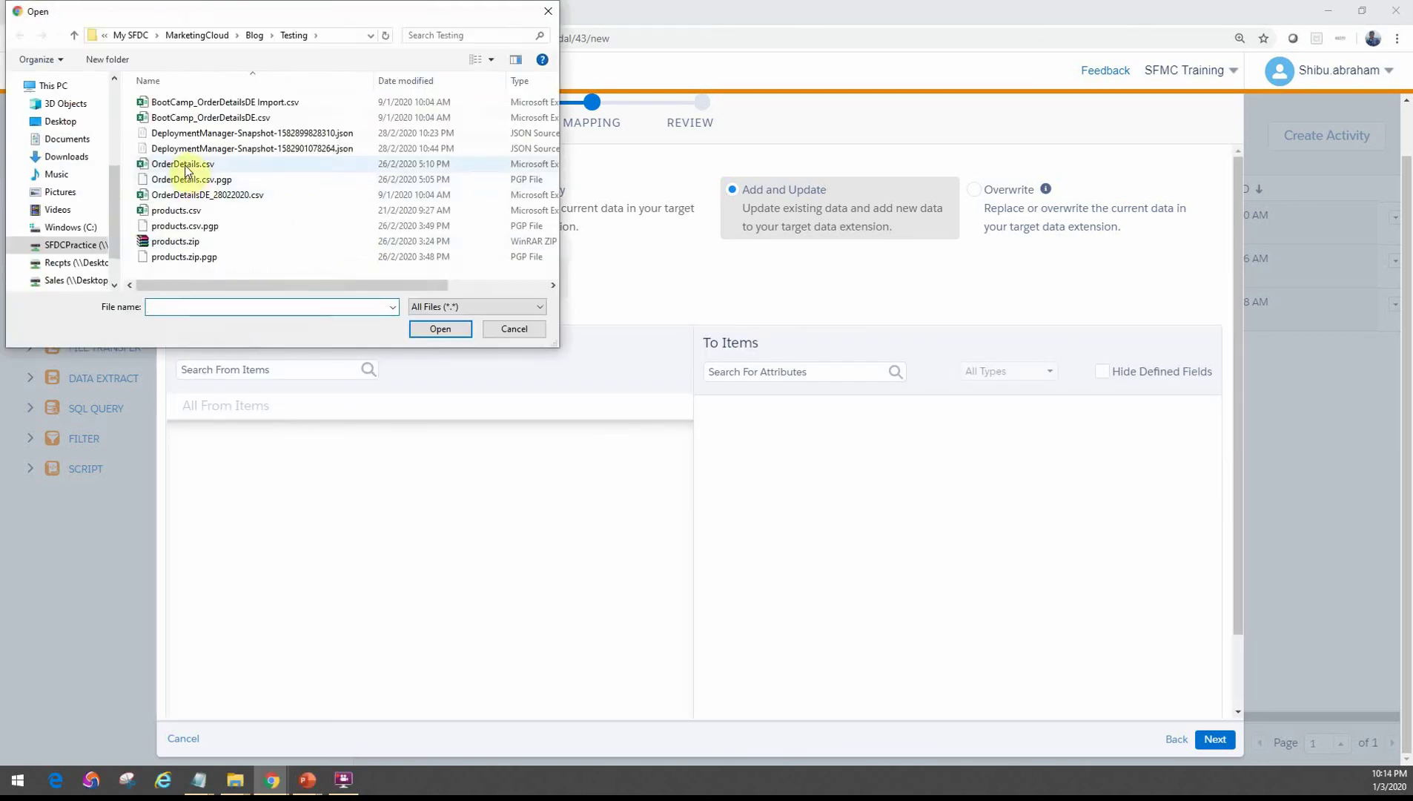
double_click(184, 165)
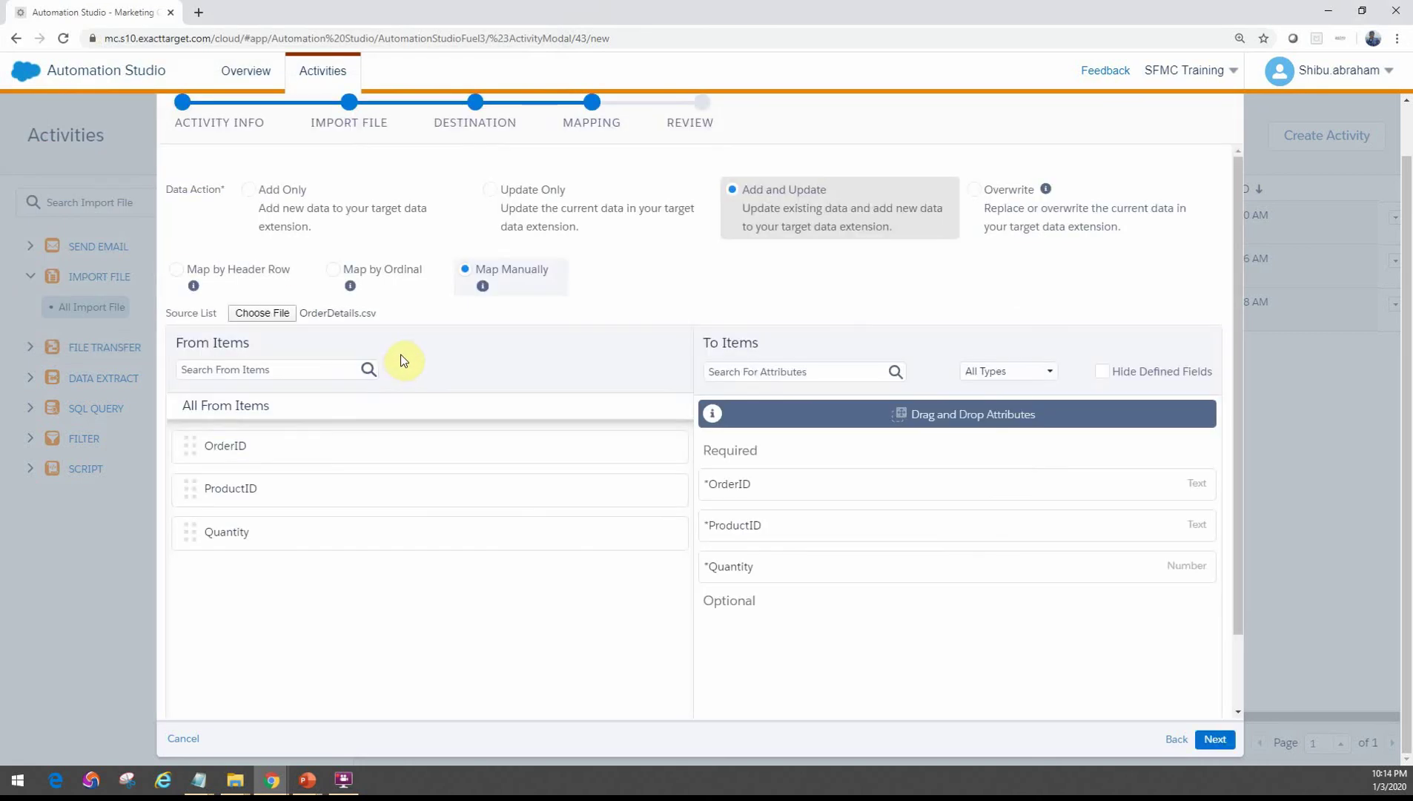
drag(188, 444, 793, 484)
drag(205, 442, 794, 519)
drag(192, 443, 793, 557)
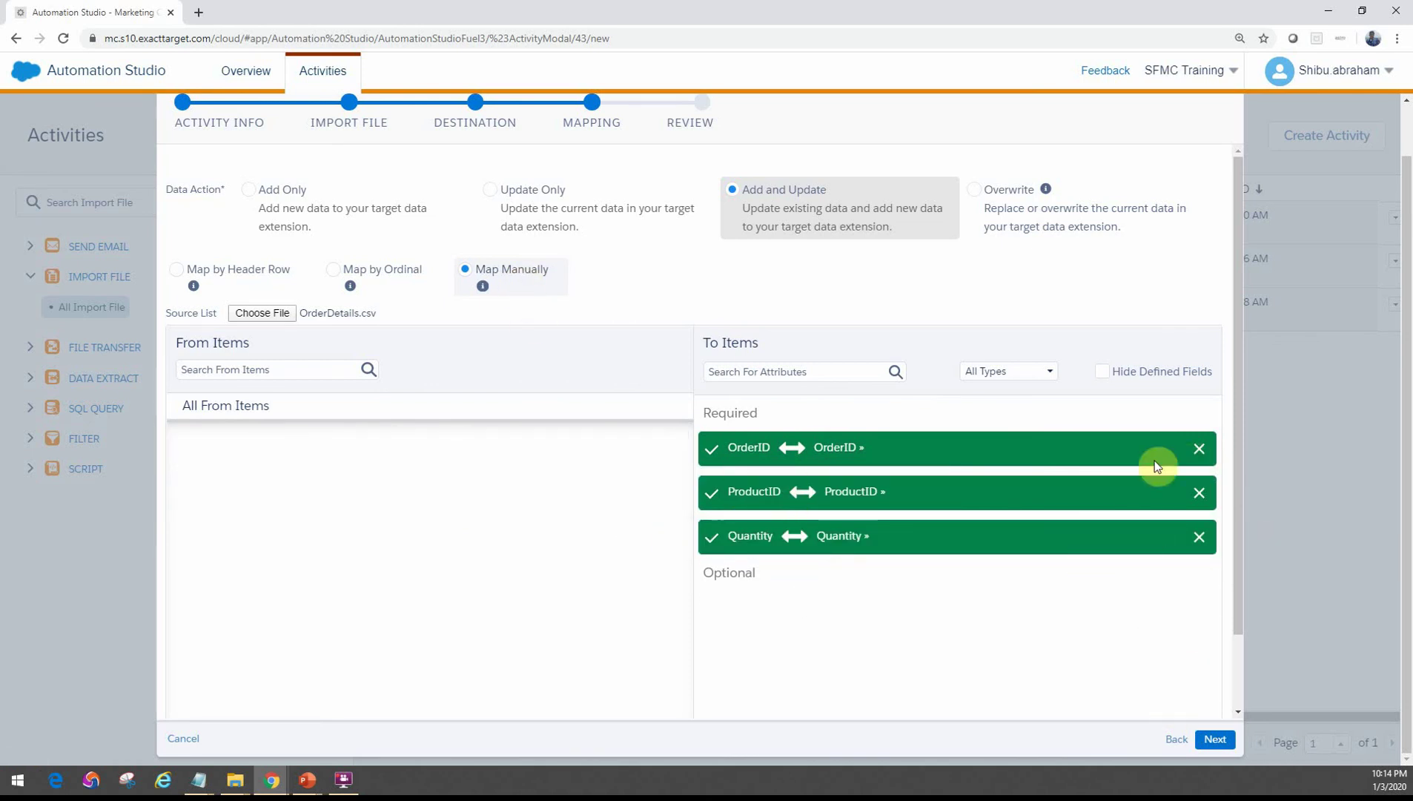
Remove the manual mappings of OrderID, ProductID and Quantity
click(1199, 449)
click(1199, 492)
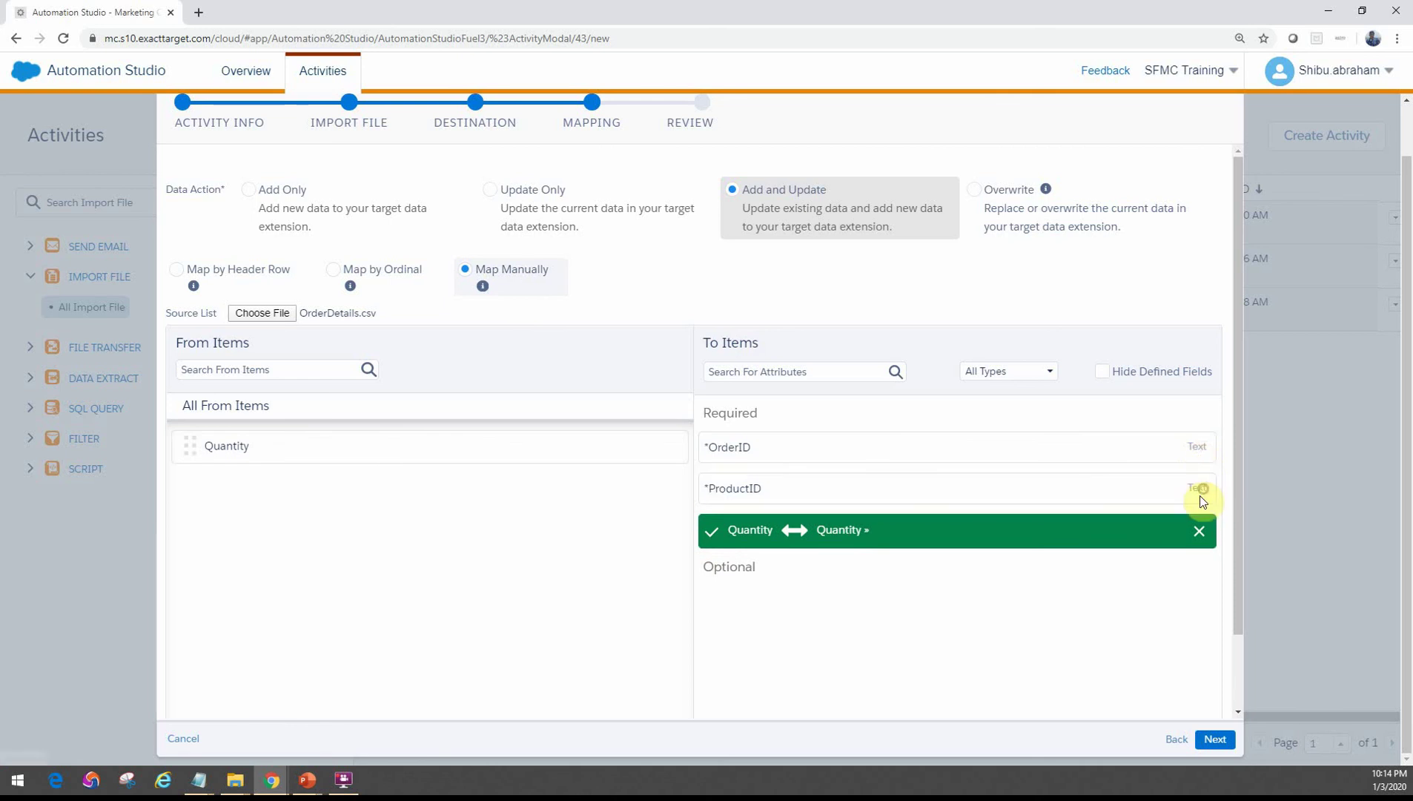
click(1199, 530)
Set the file mapping to Map by Header Row and proceed to the review of the import definition
click(177, 269)
mouse_move(373, 296)
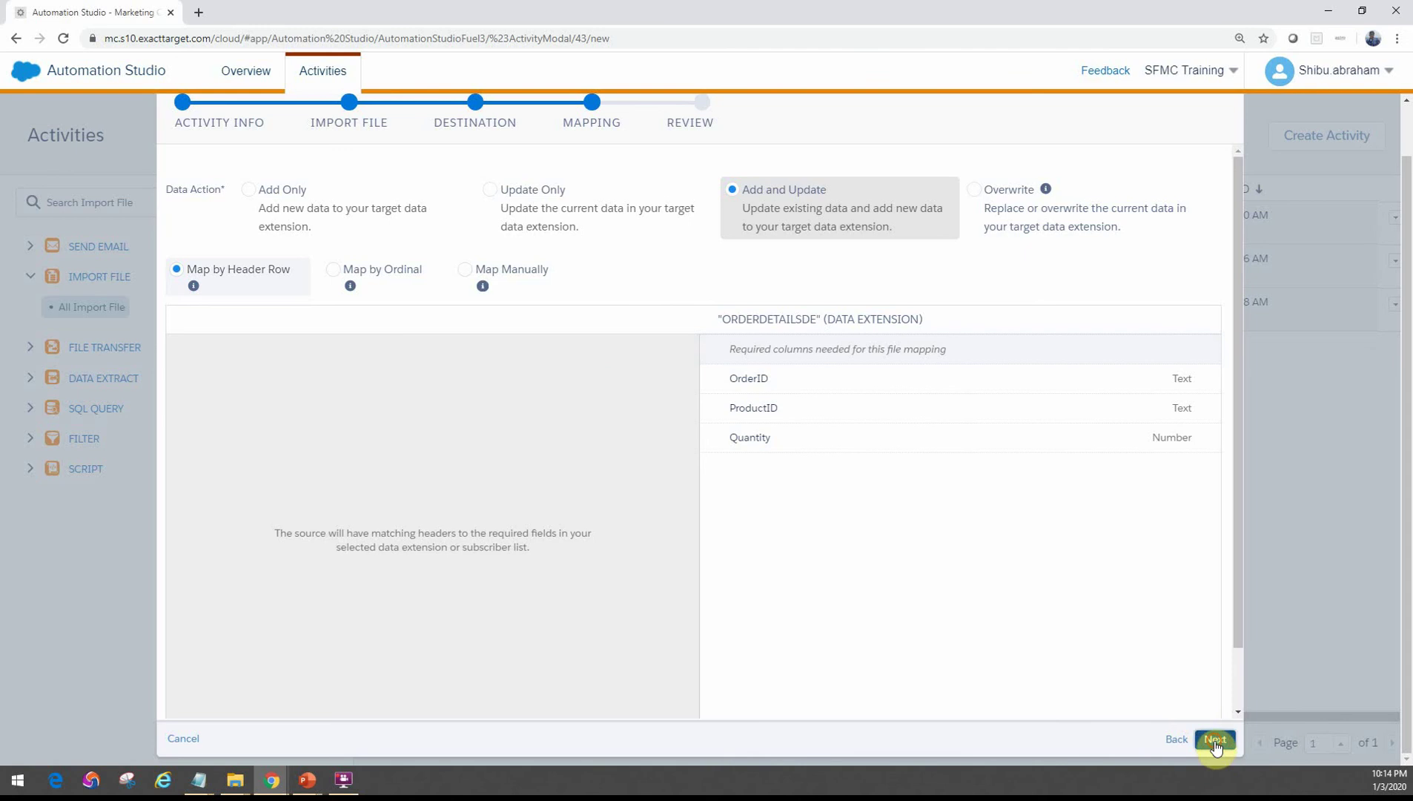
click(1214, 739)
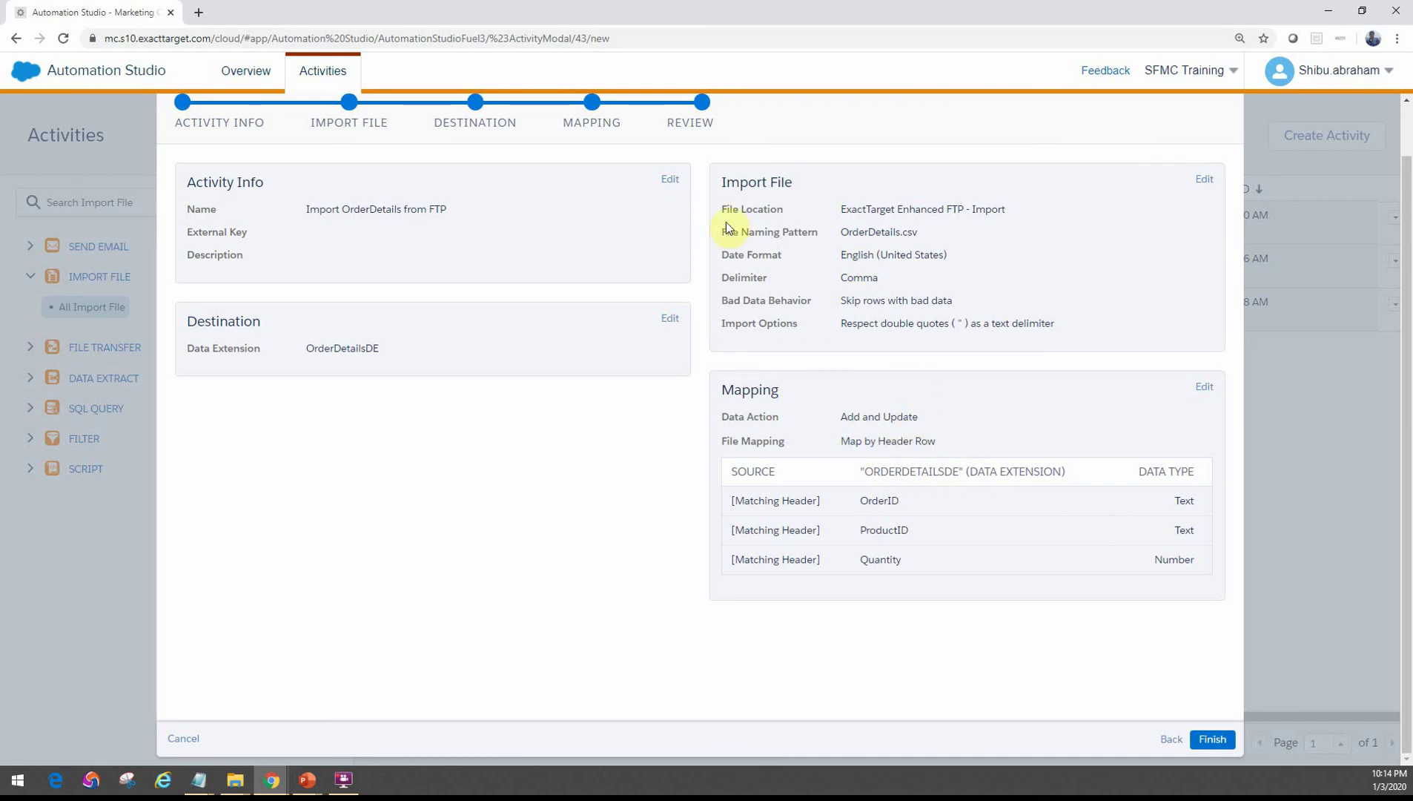
Return to the import file settings and change the file location to ExactTarget Safehouse
click(349, 103)
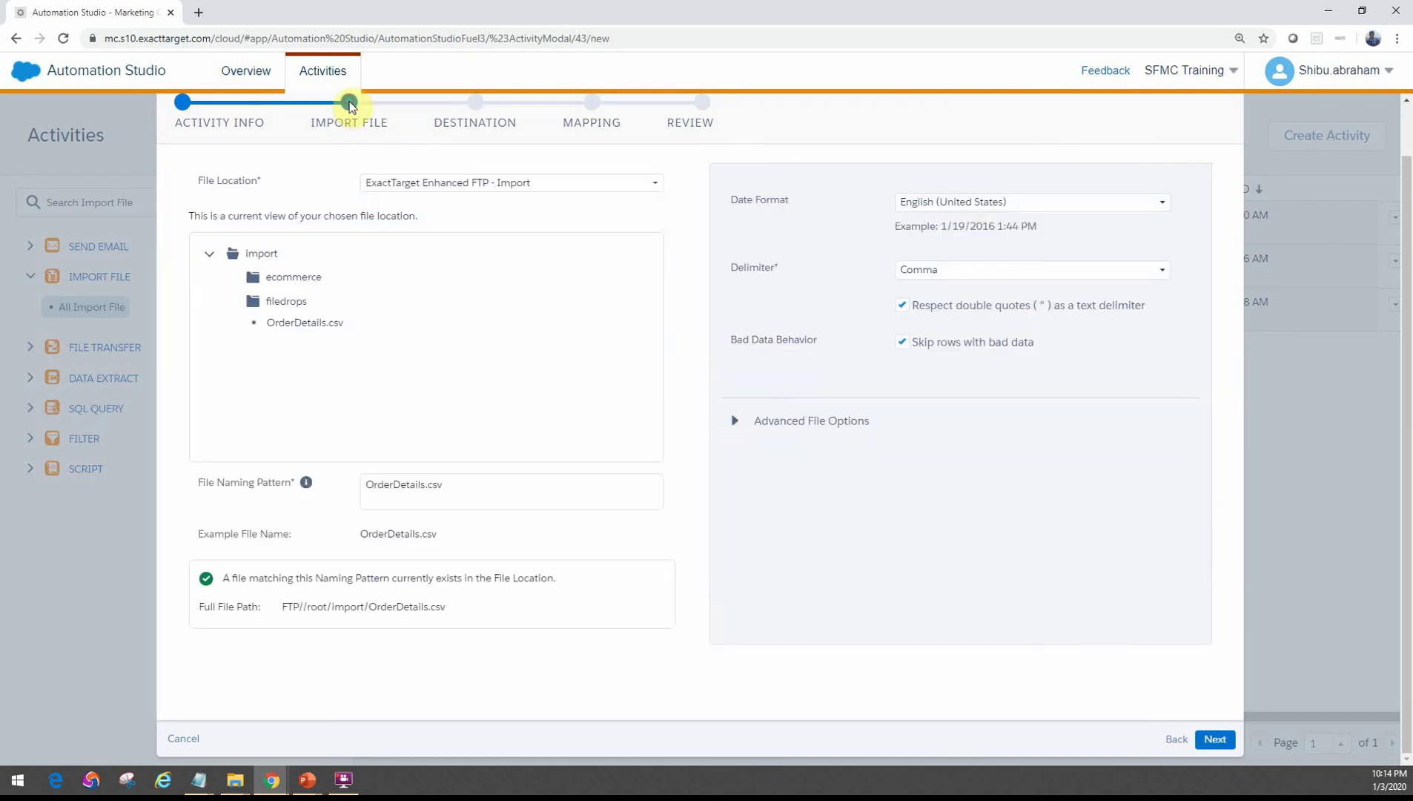
click(481, 190)
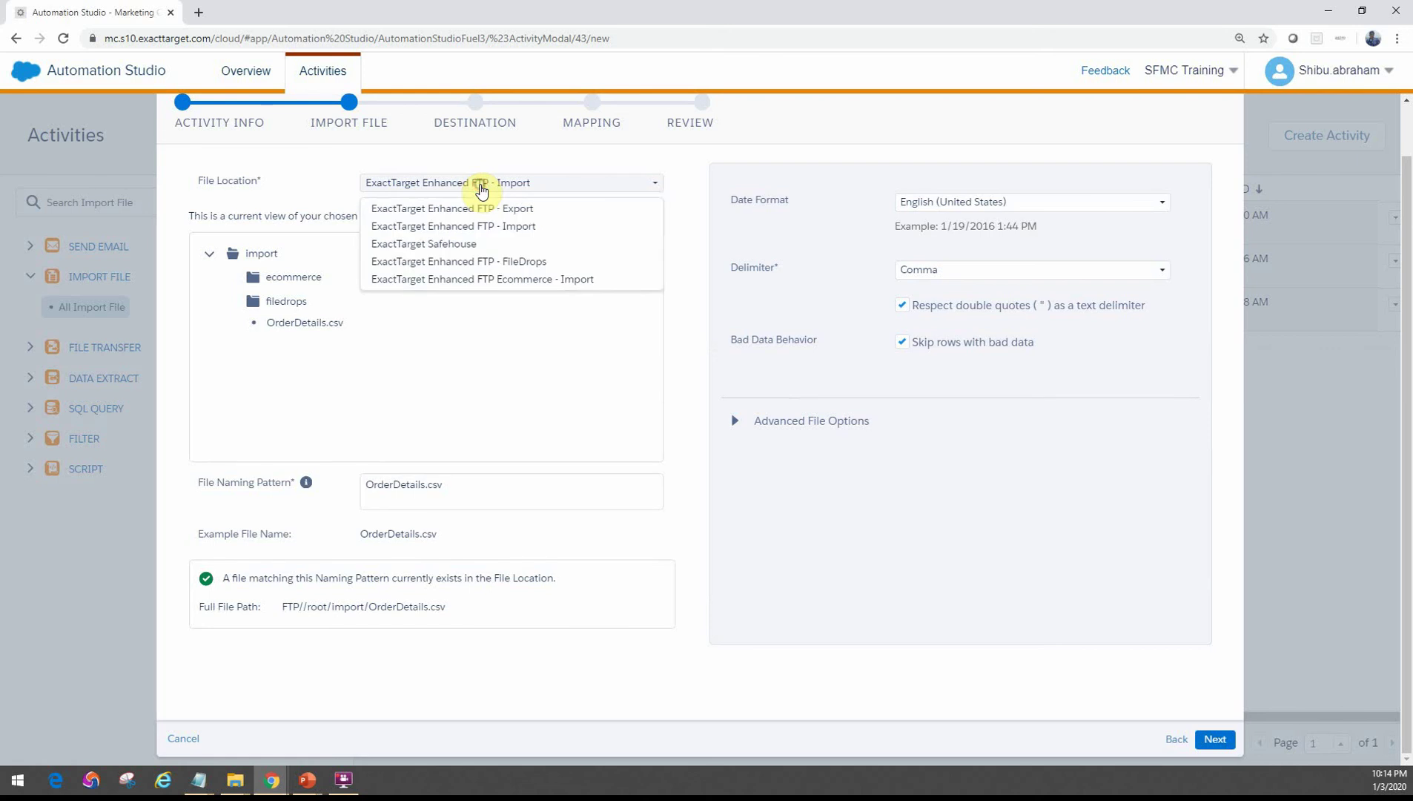
click(473, 245)
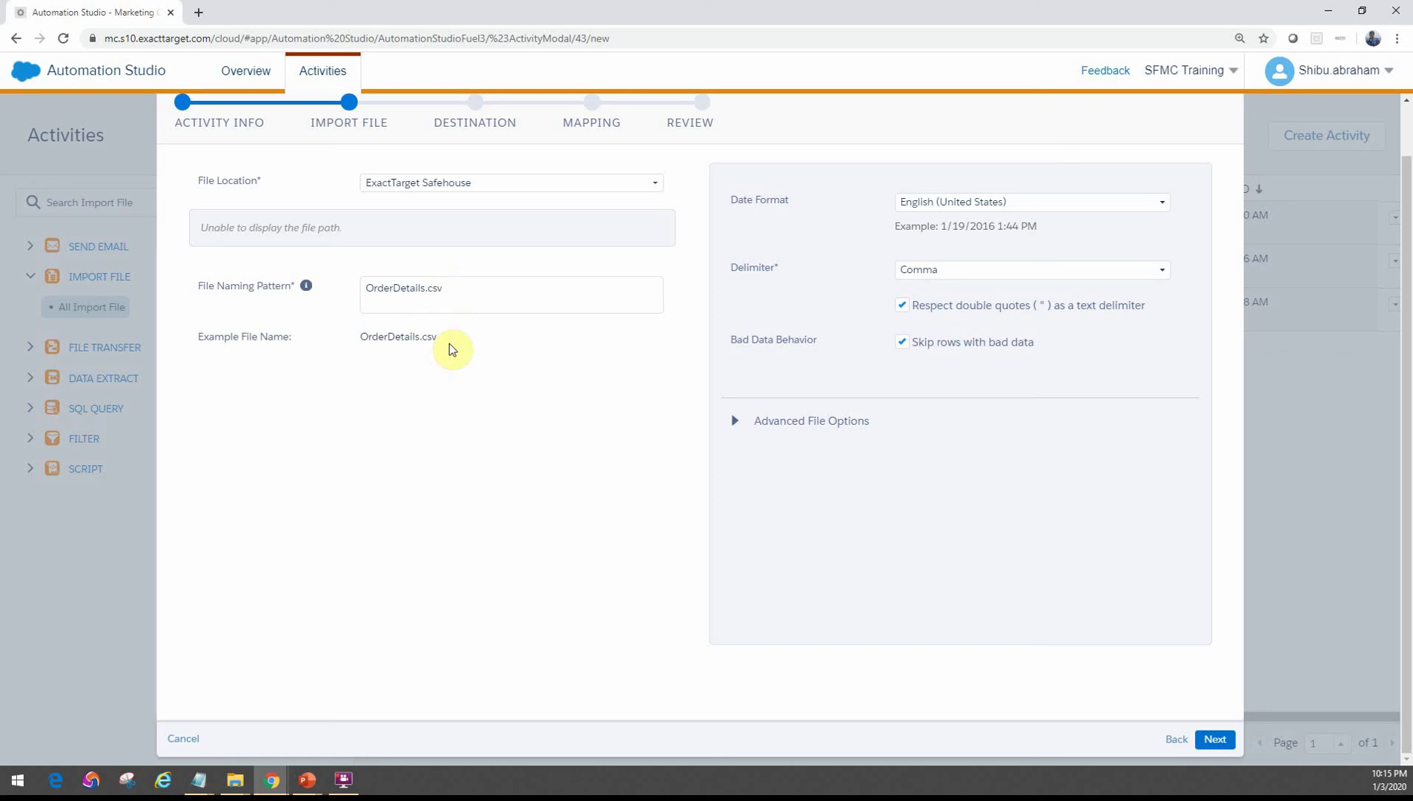
mouse_move(306, 290)
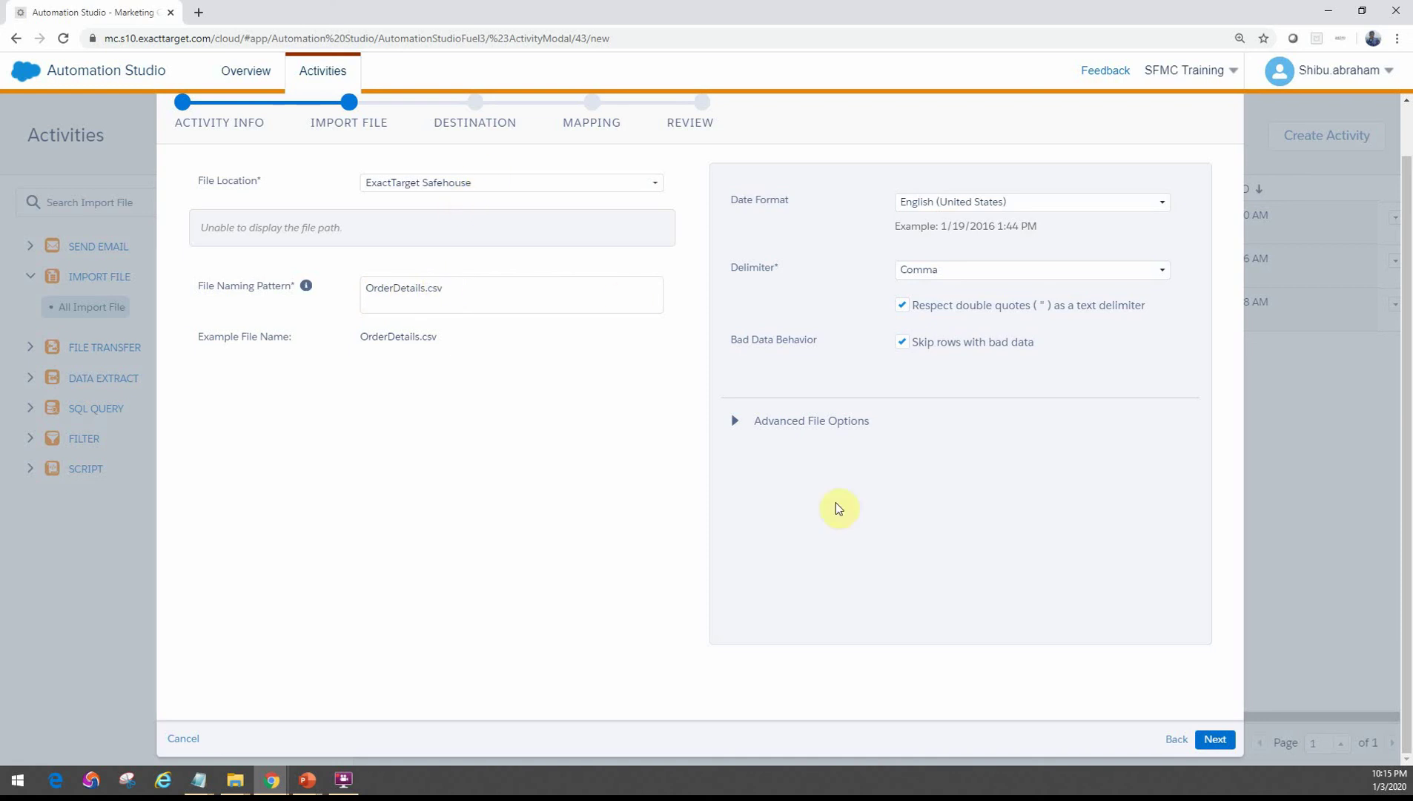
Carry the Safehouse import definition through OrderDetailsDE and Add and Update to its review, and cancel the activity without saving
click(1216, 739)
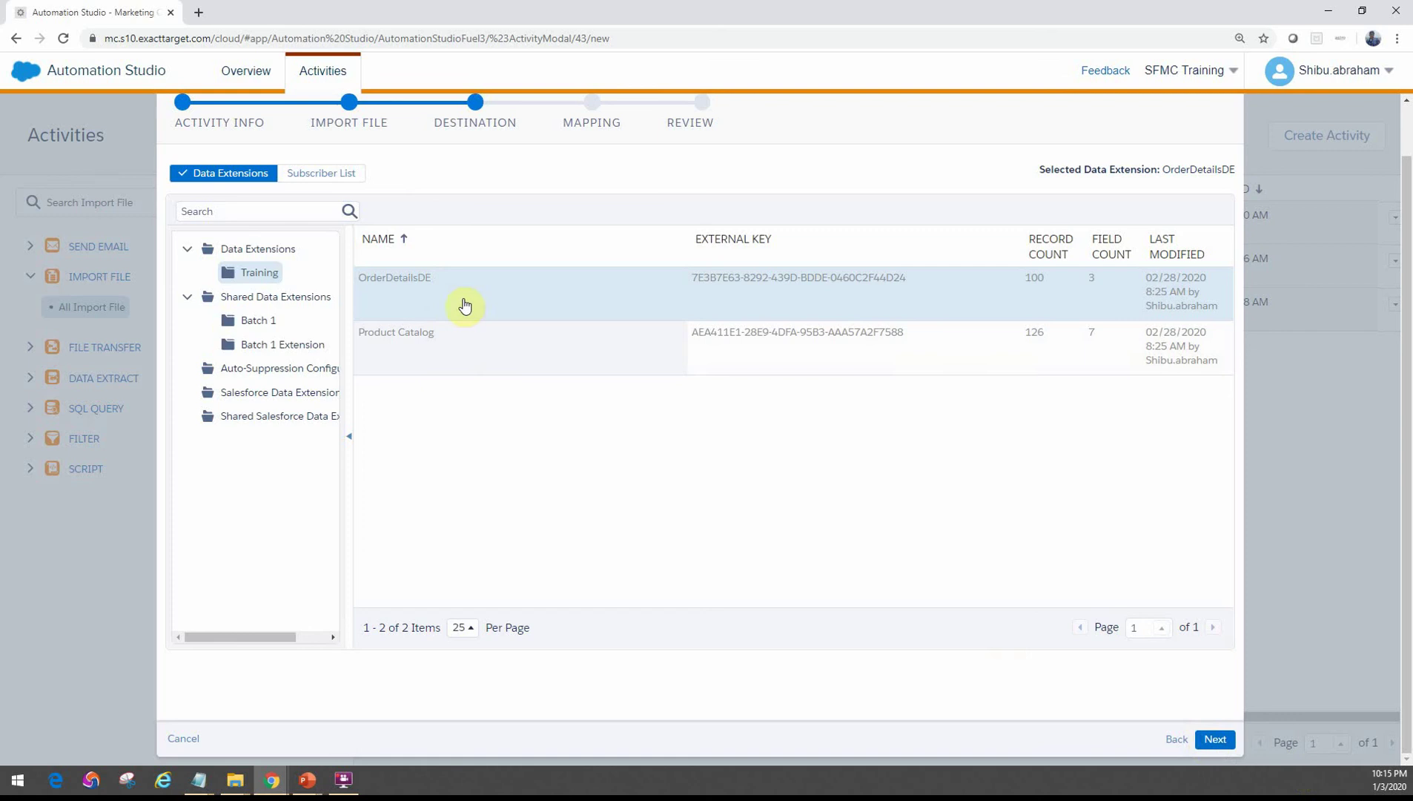
click(1214, 740)
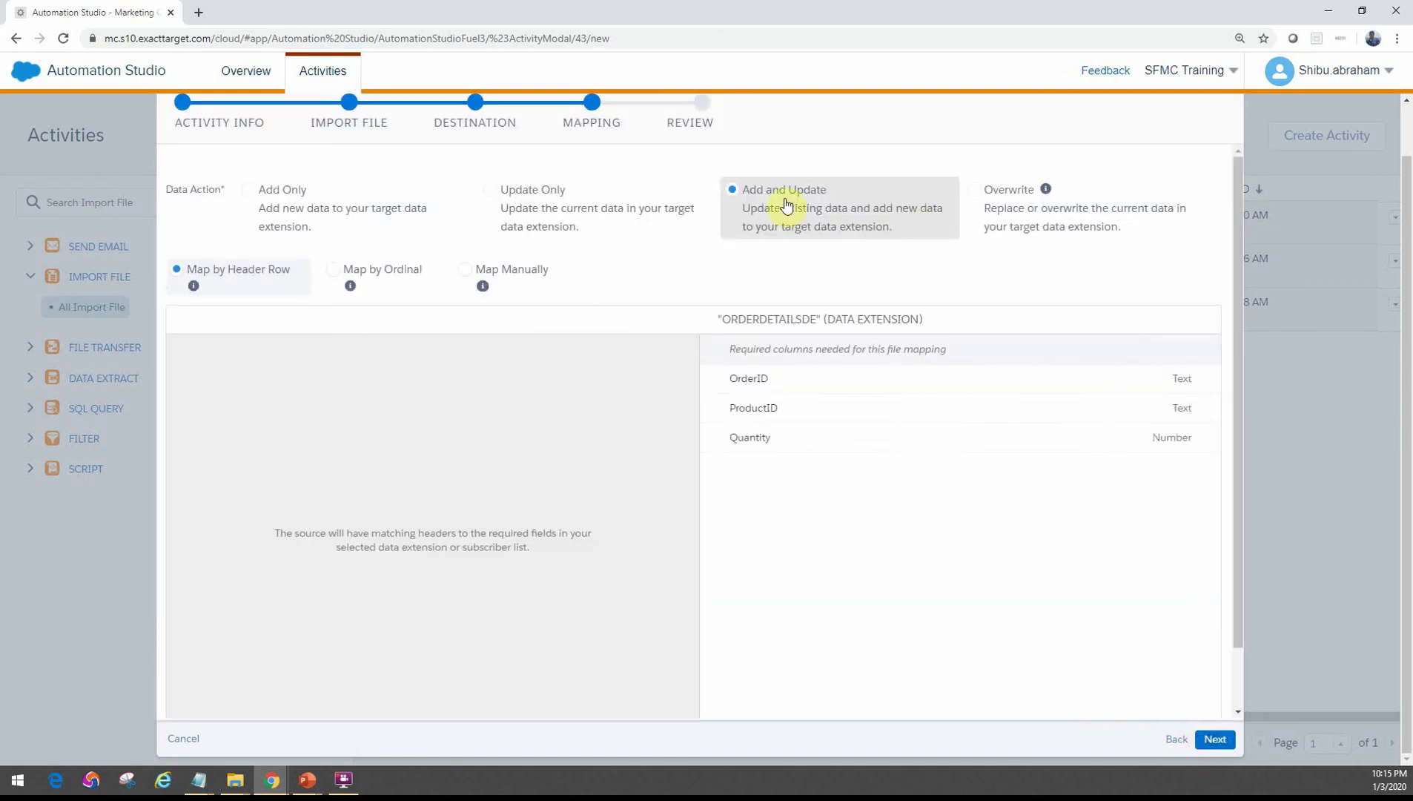
click(1214, 739)
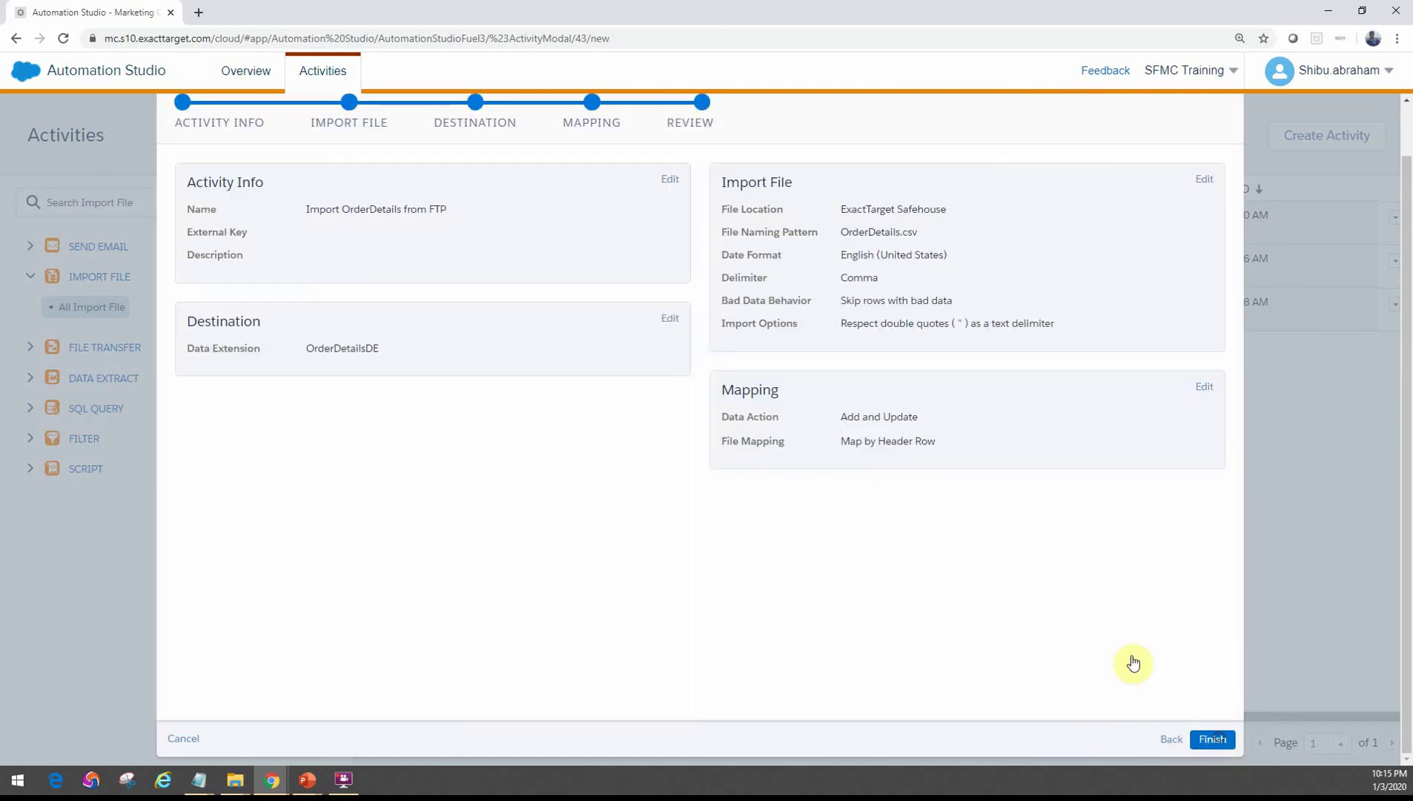
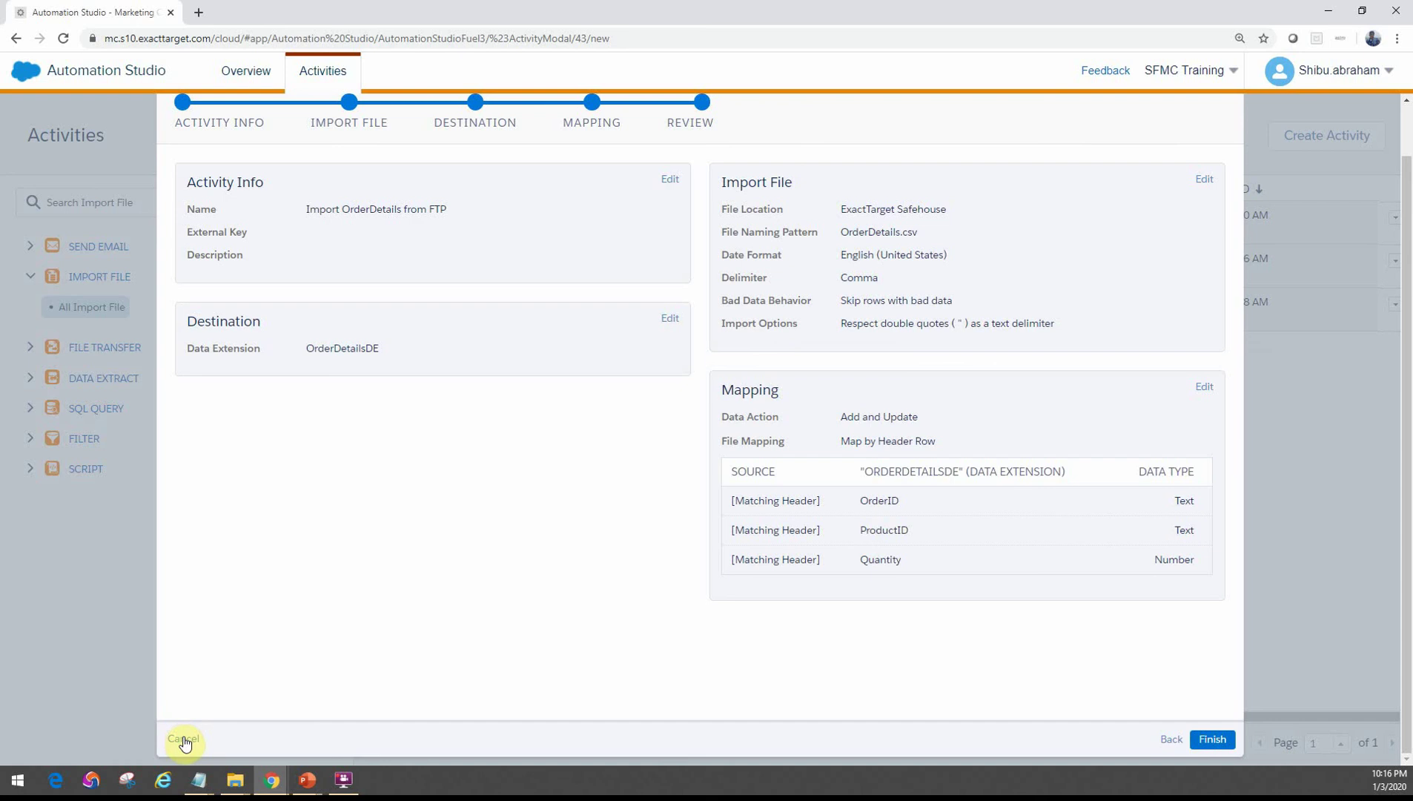
click(184, 744)
click(261, 702)
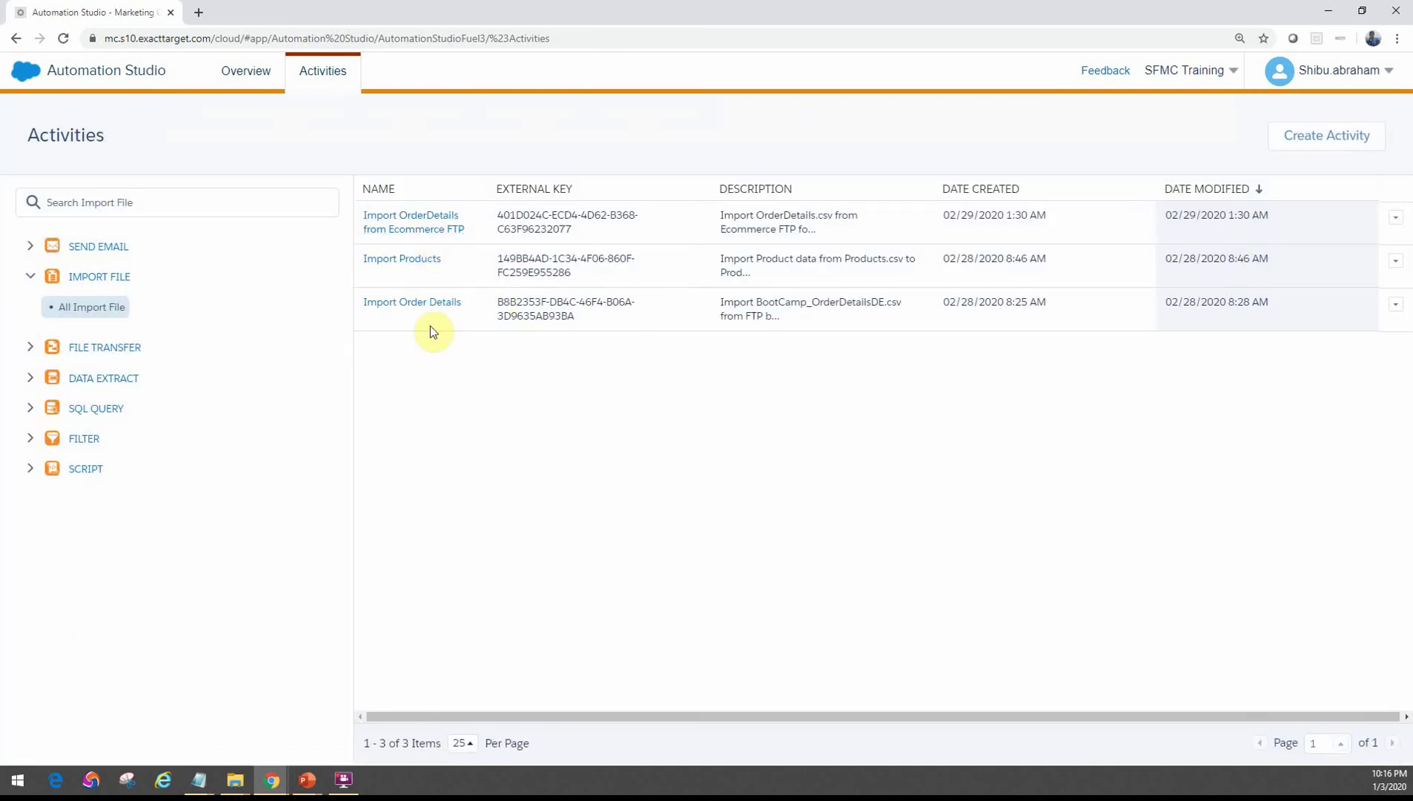
Create a new automation with a File Drop starting source, a File Transfer in Step 1 and an Import File in Step 2
click(244, 71)
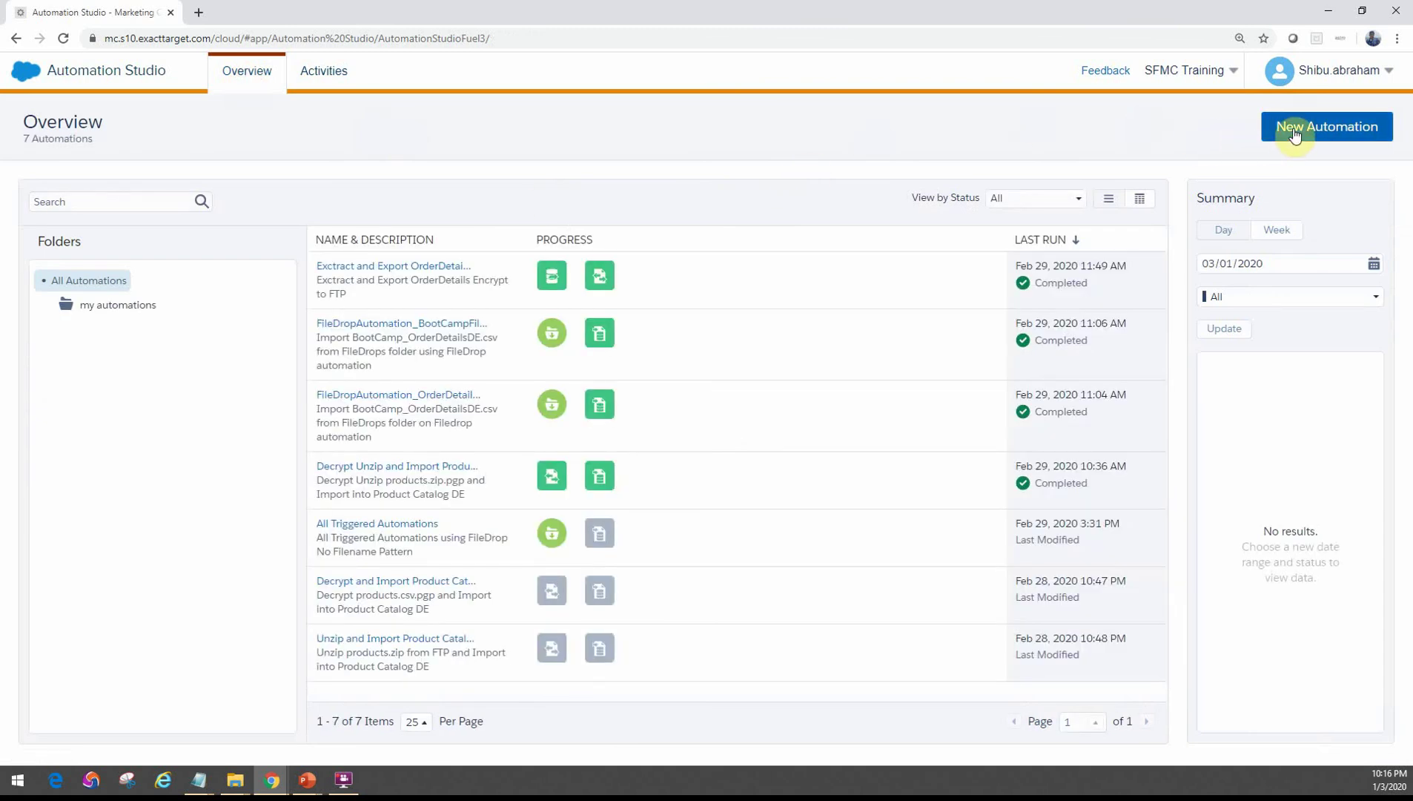
click(1295, 136)
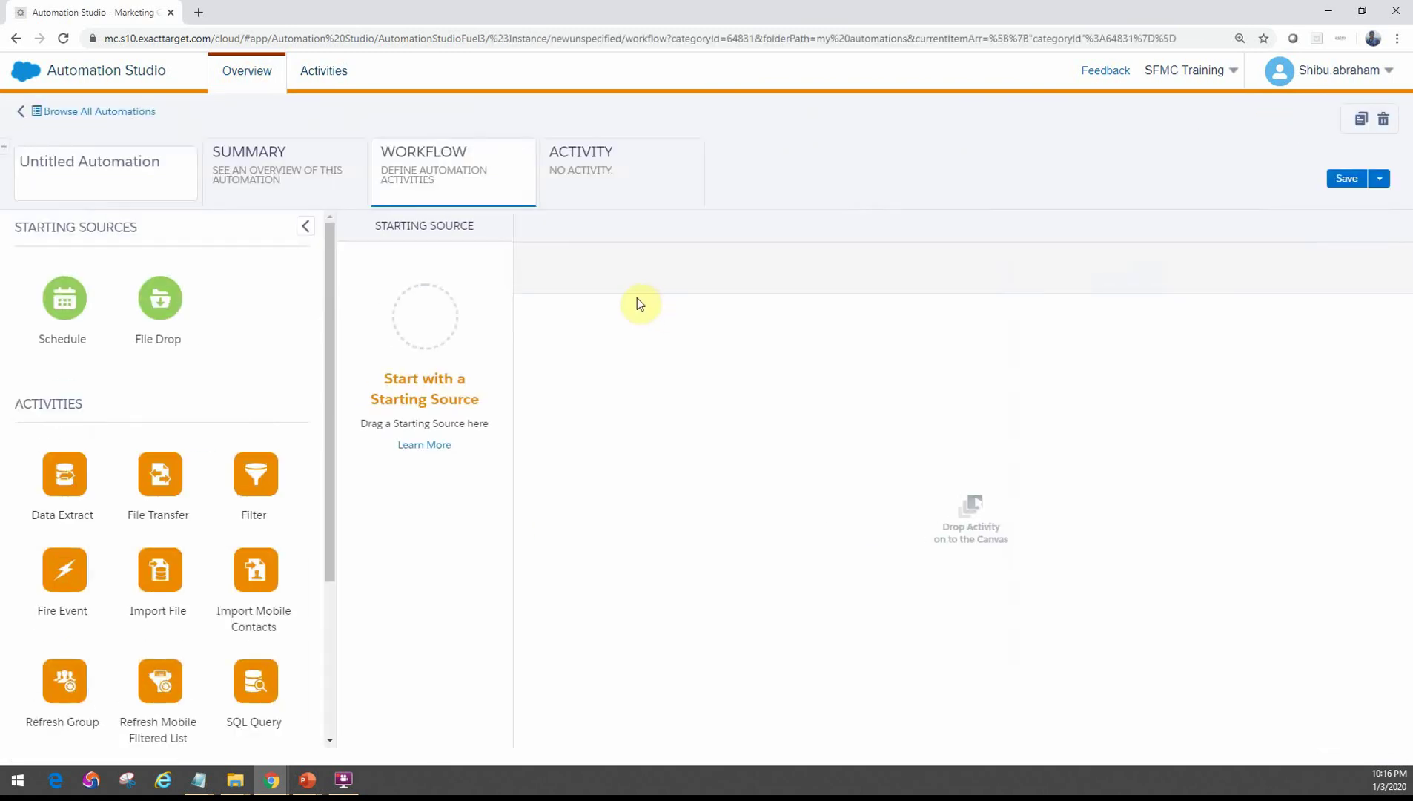
drag(164, 311, 432, 319)
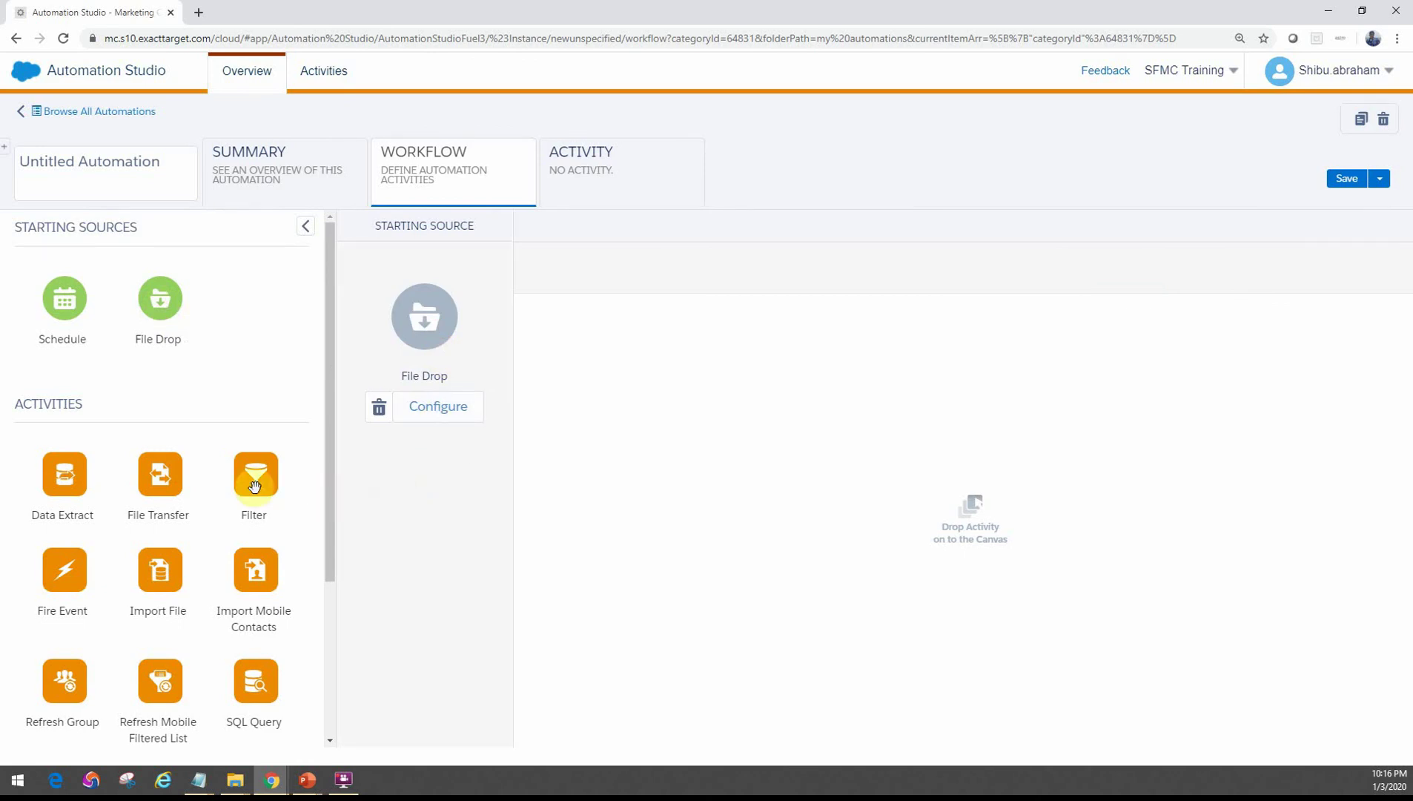
drag(161, 482, 626, 349)
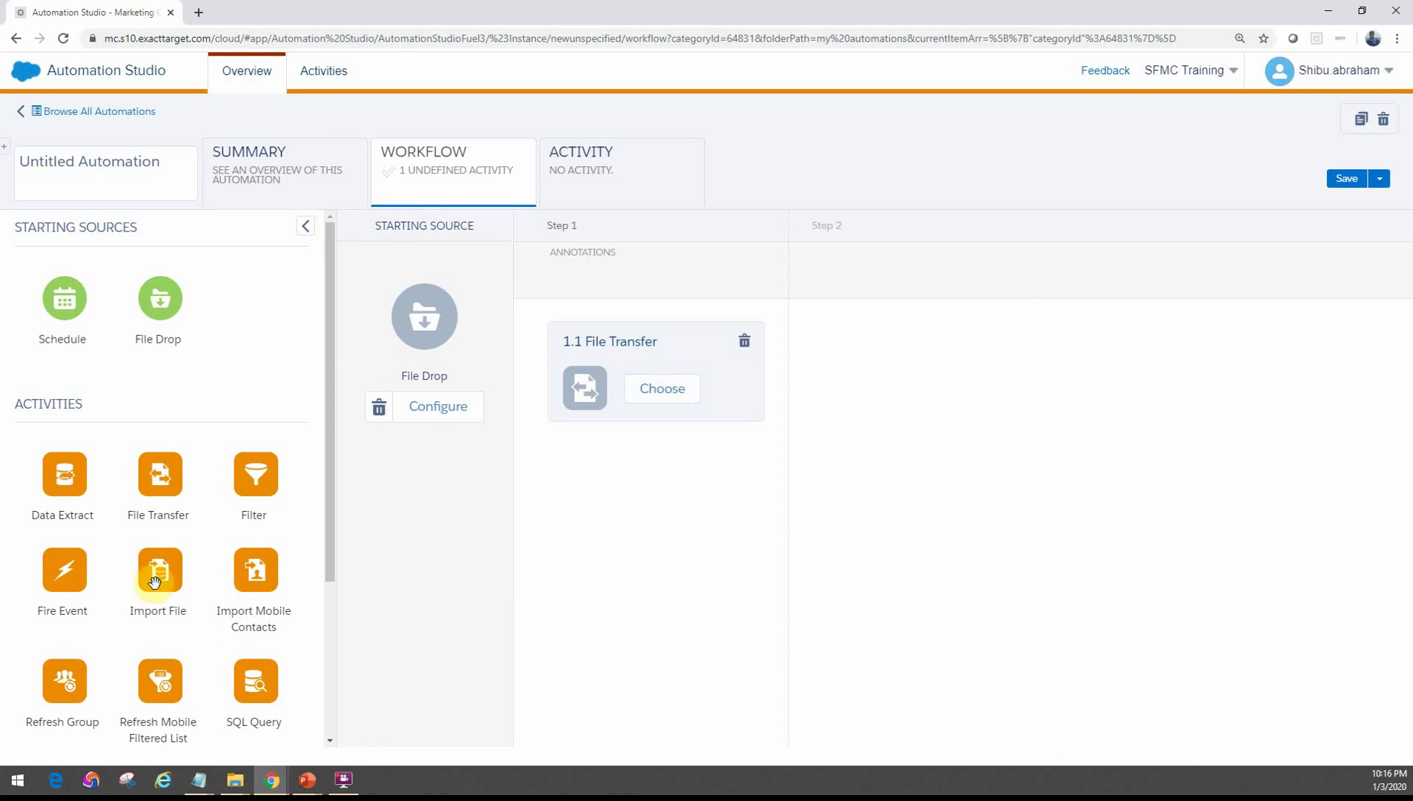
drag(152, 577, 853, 378)
Assign the existing Decrypt and Unzip Products activity to the File Transfer in Step 1, checking its configuration details
click(667, 389)
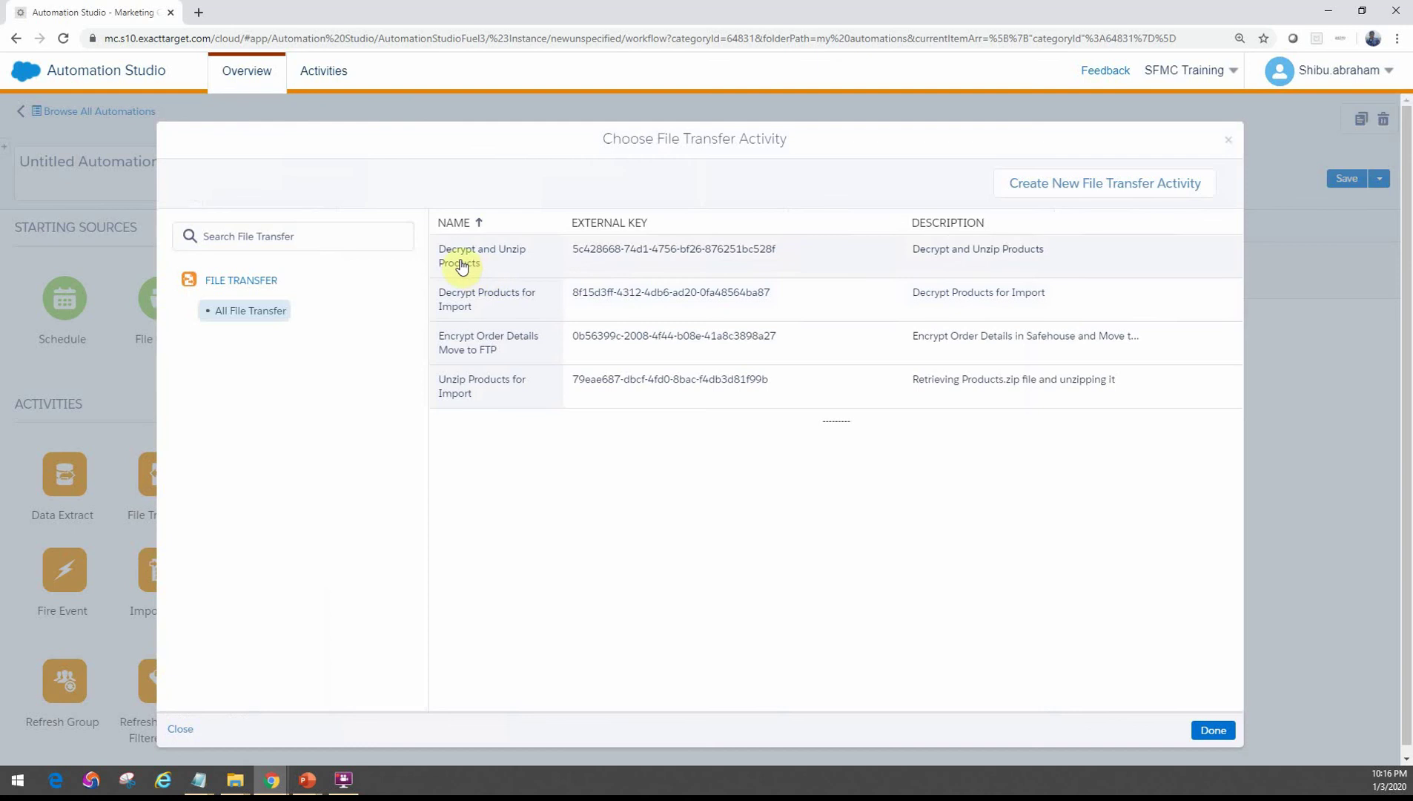
click(500, 267)
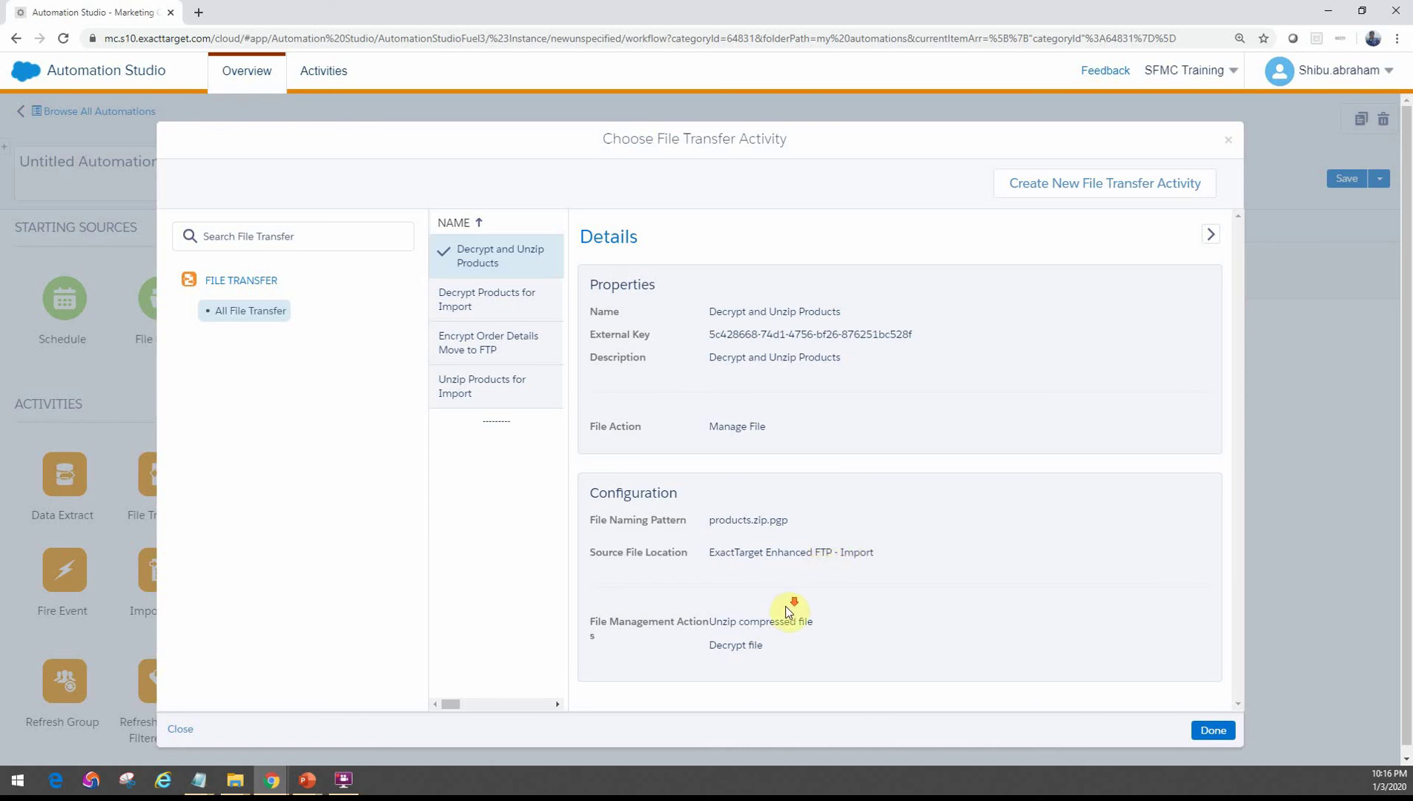
scroll(788, 610, down, 1)
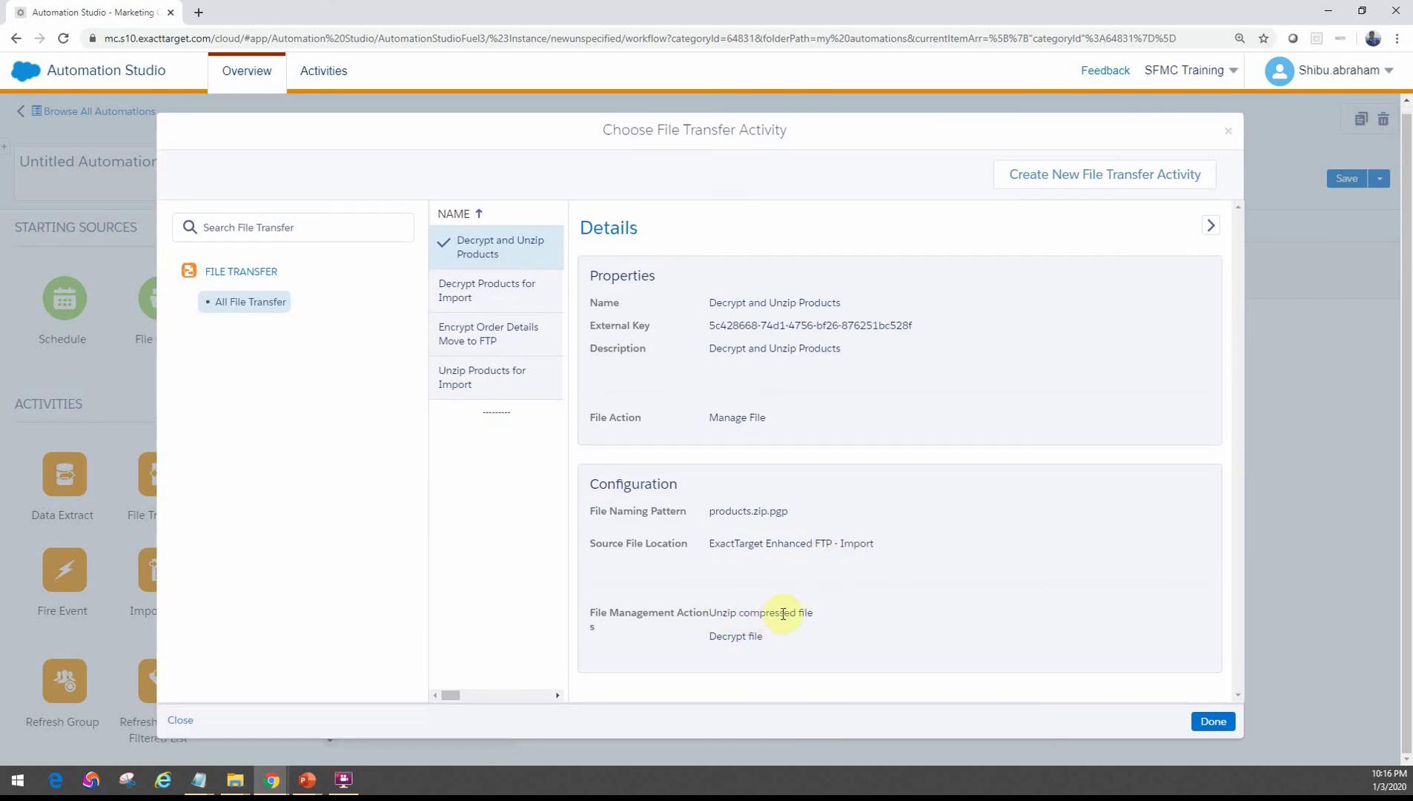
click(1208, 721)
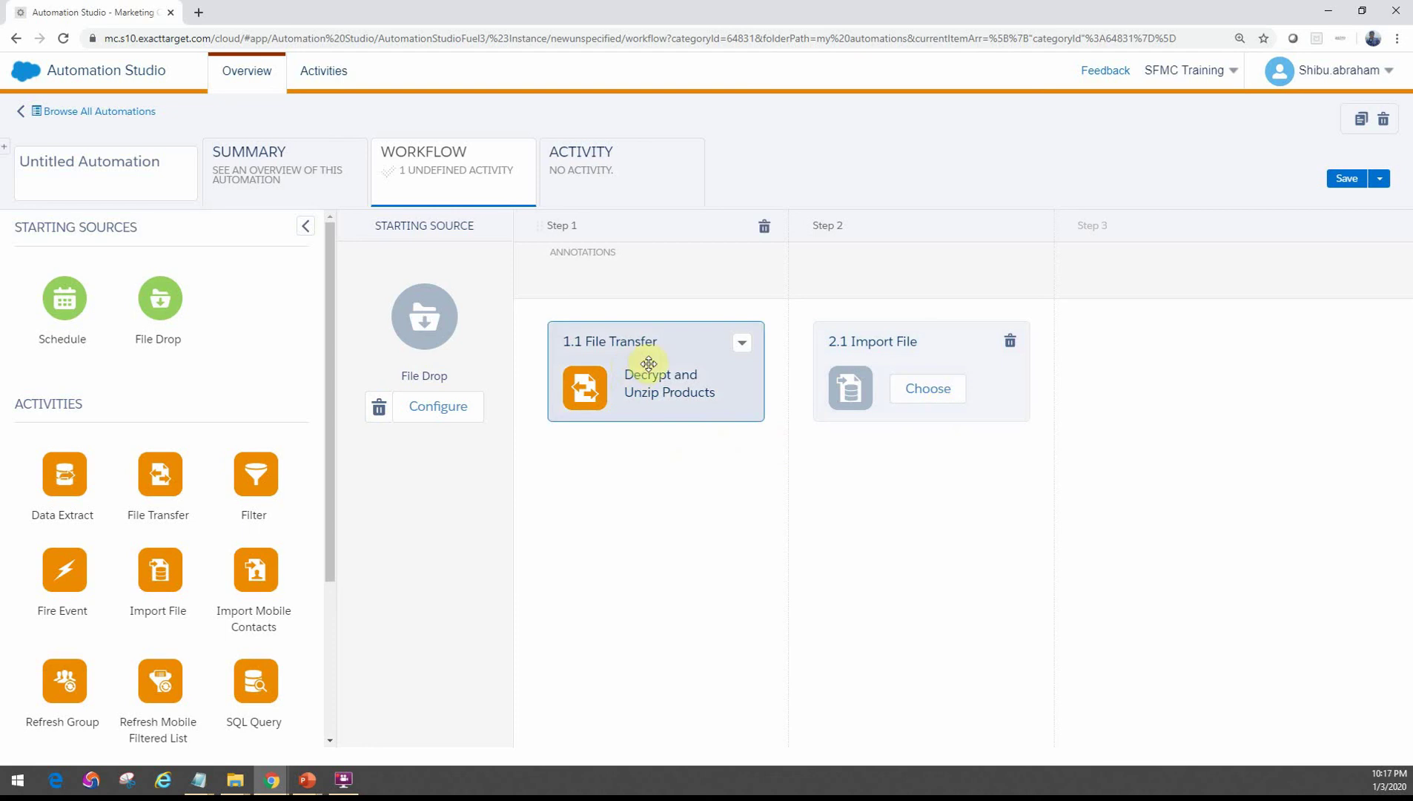
Assign the existing Import Products activity to the Import File in Step 2, checking its file naming pattern and mapping details
click(923, 389)
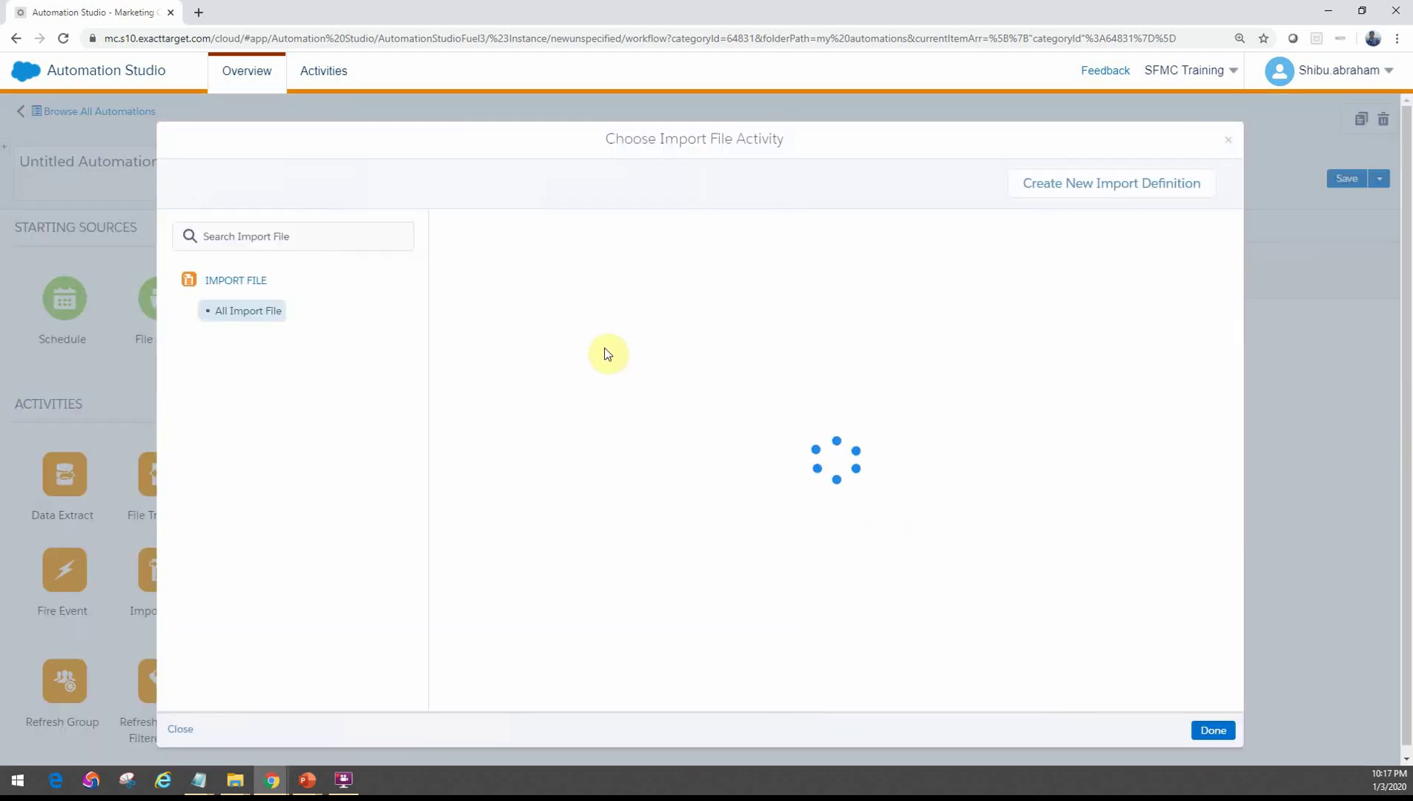
click(496, 300)
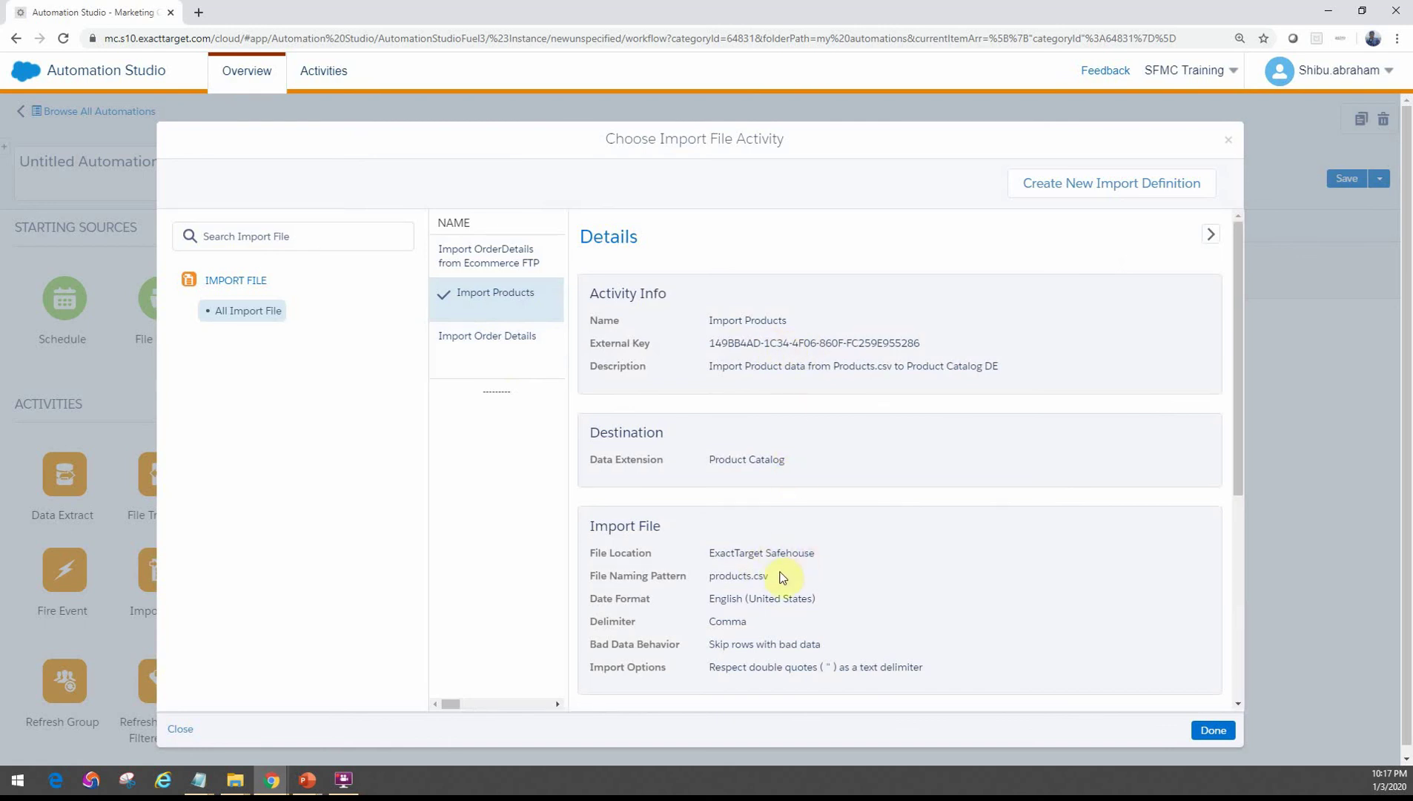
drag(775, 577, 714, 578)
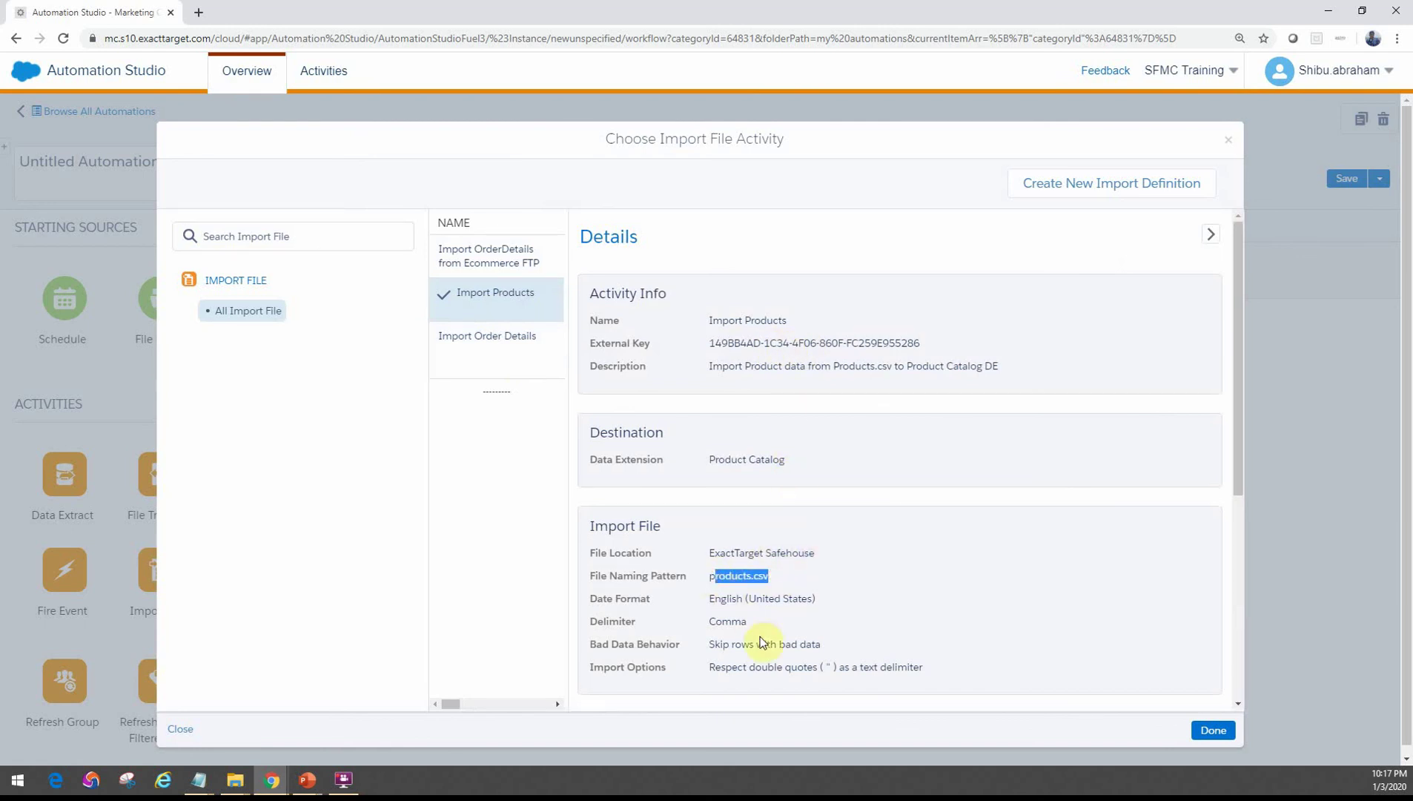
scroll(762, 642, down, 4)
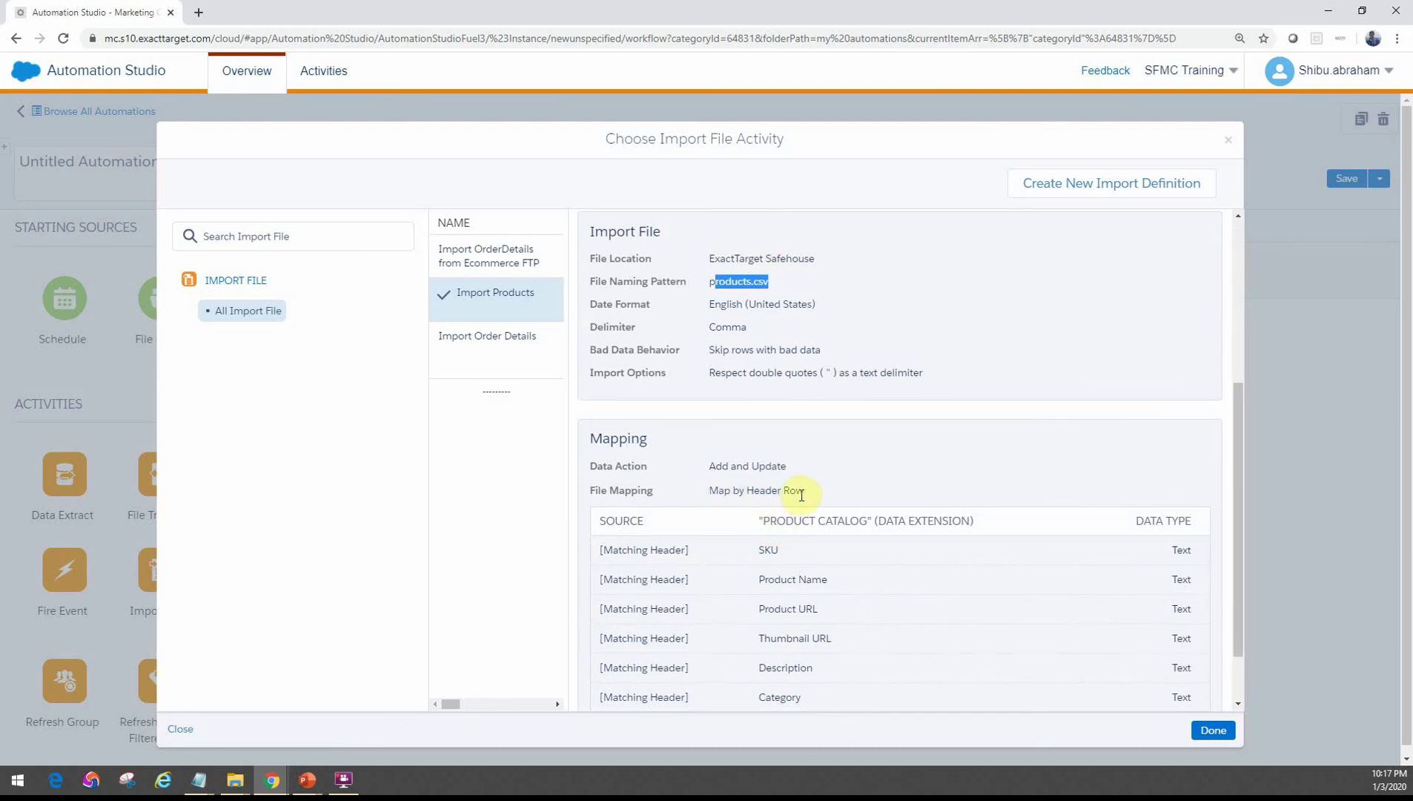
drag(1233, 529, 1233, 577)
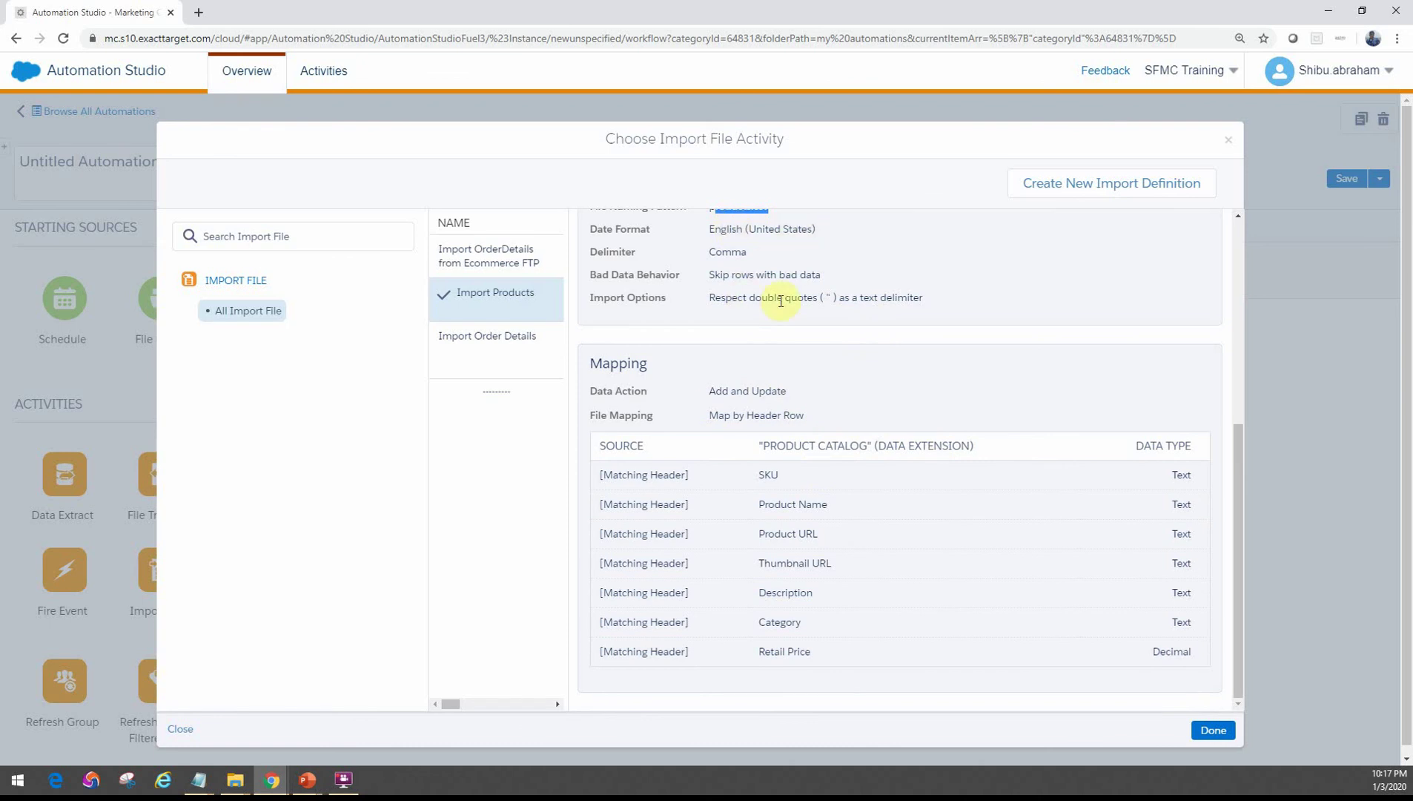
click(1214, 731)
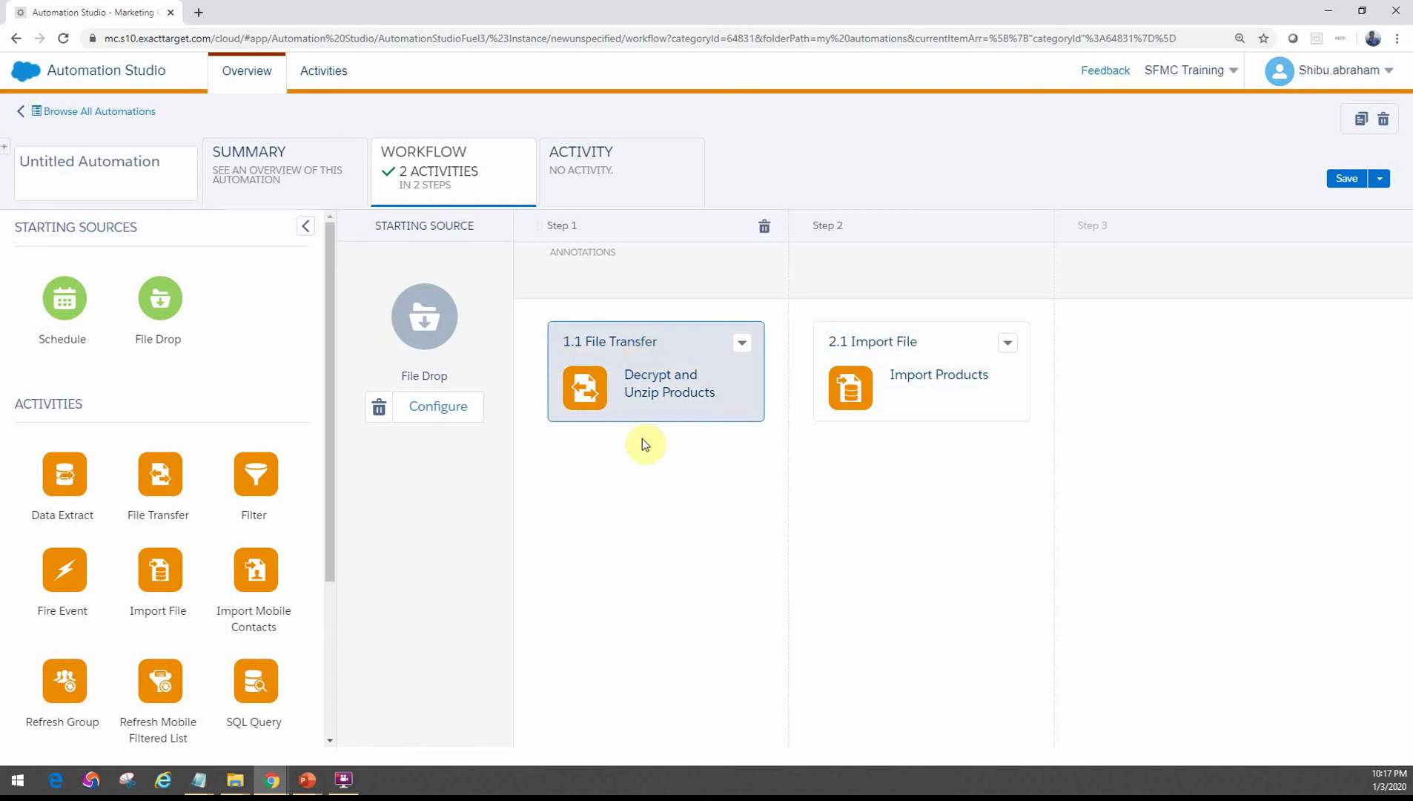
Delete Step 1 containing the Decrypt and Unzip Products file transfer from the workflow
click(763, 231)
click(819, 195)
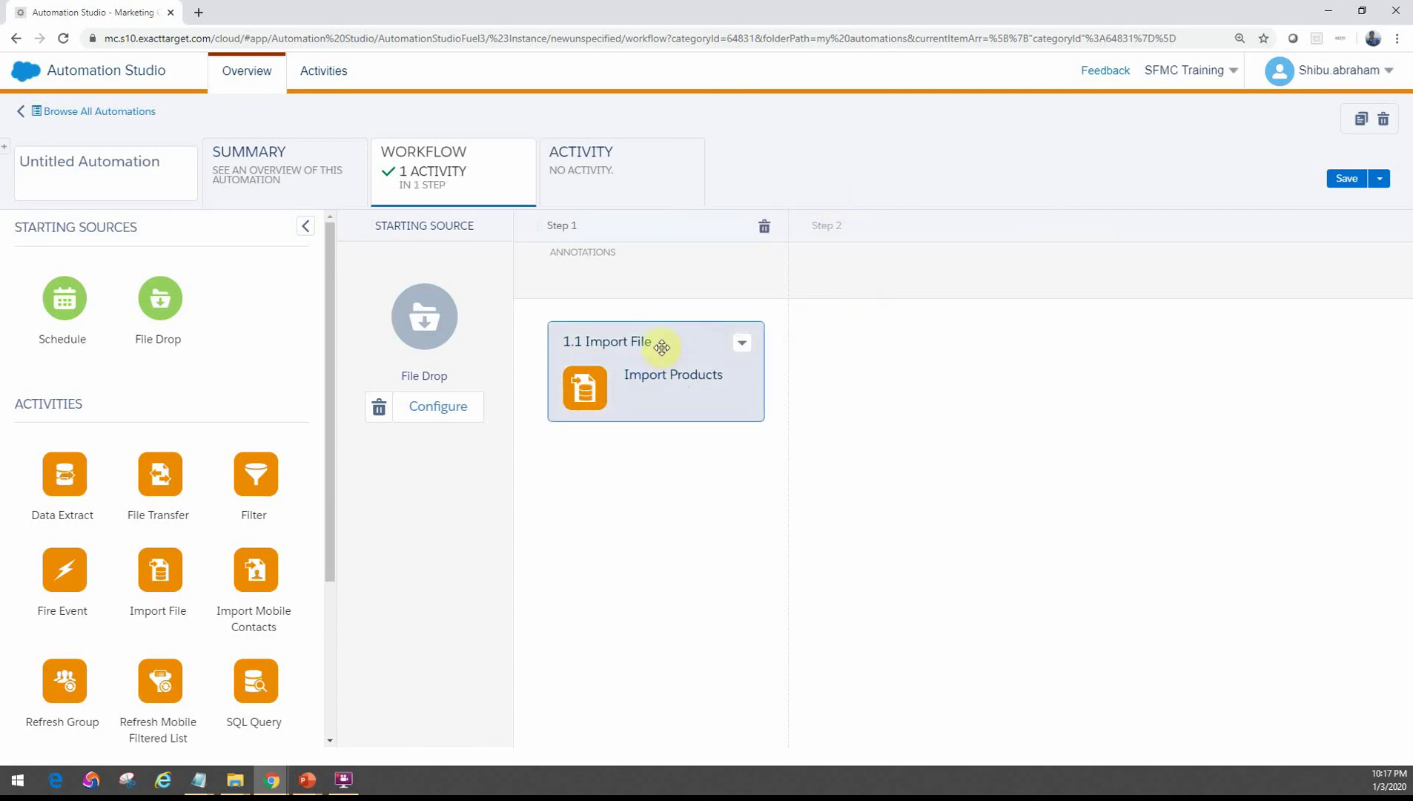